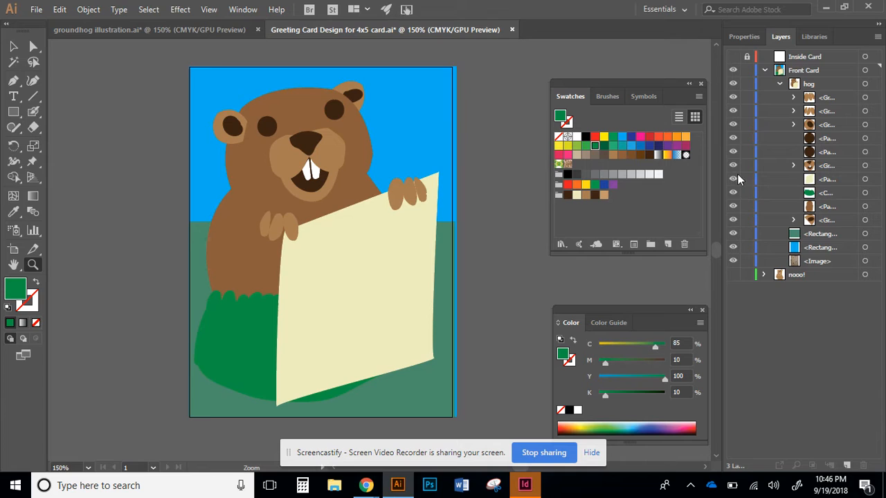
# Collapse the hog group and hide it along with both background rectangles, leaving only the Front Card sketch image on display.
pyautogui.click(779, 84)
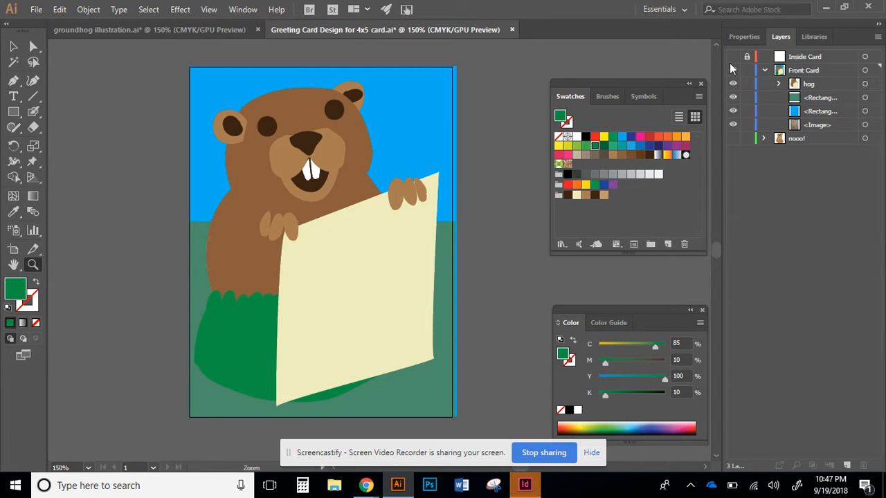
pyautogui.click(733, 97)
pyautogui.click(733, 111)
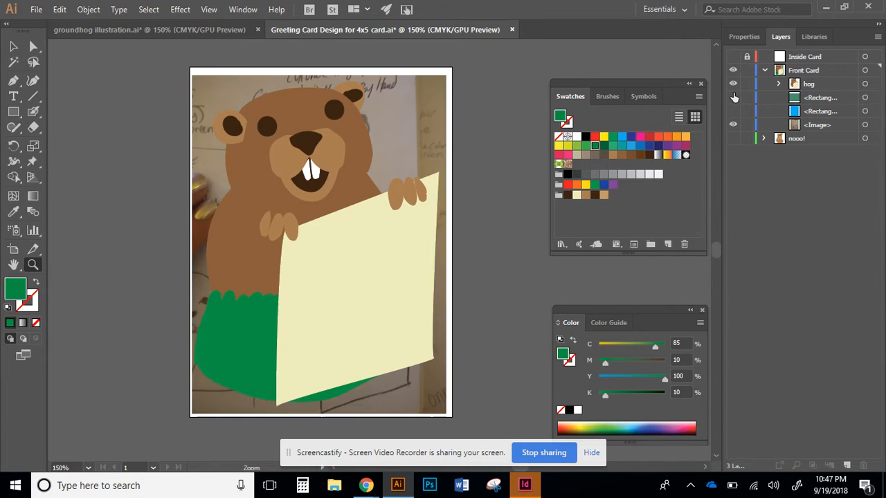
pyautogui.click(733, 84)
pyautogui.click(732, 70)
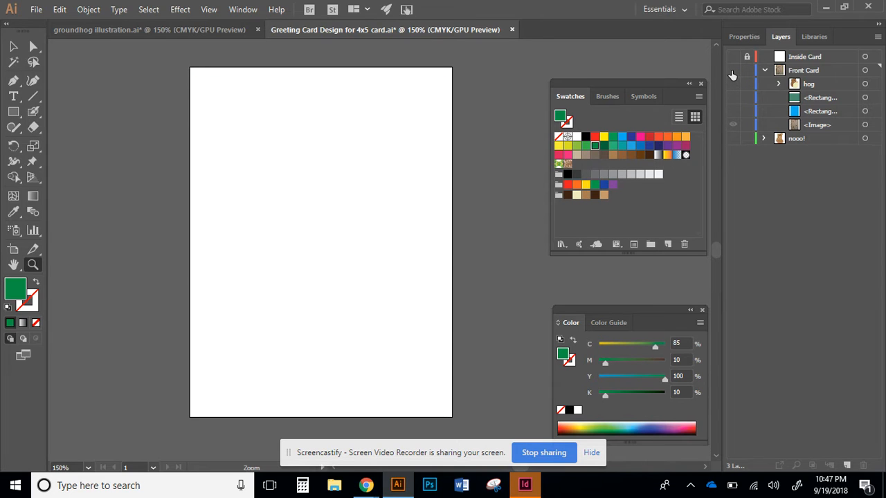
pyautogui.click(731, 70)
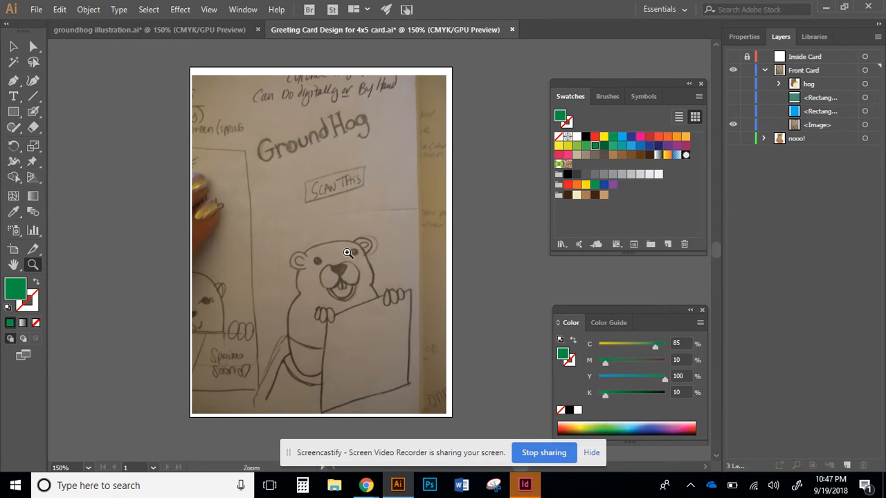
# Trace the groundhog sketch with the Pen tool from the left ear over the head and down behind the sign, with no fill.
pyautogui.click(355, 308)
pyautogui.click(370, 297)
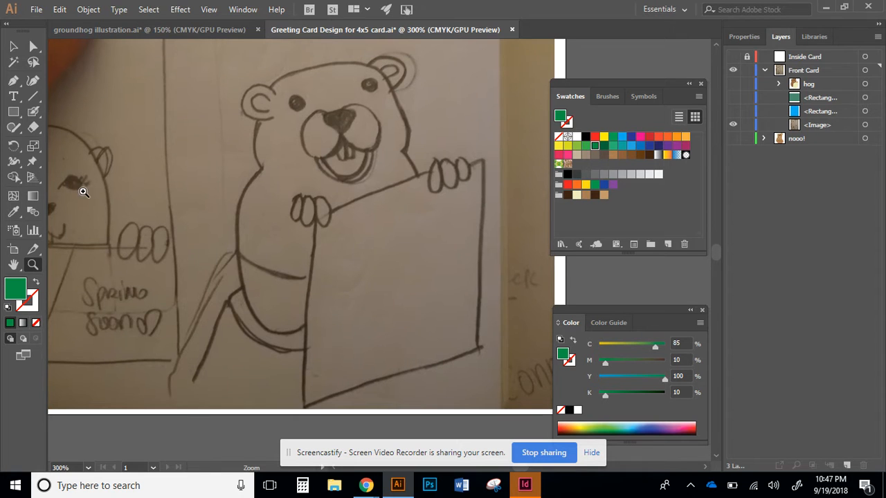
pyautogui.click(13, 81)
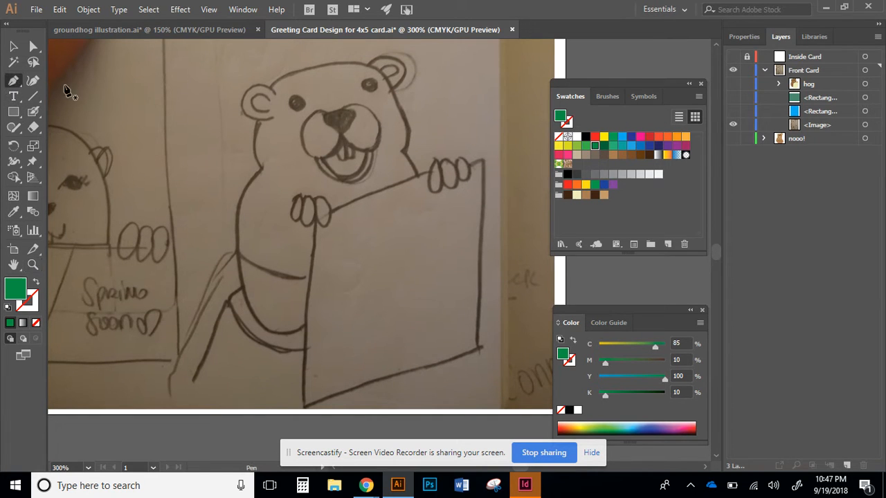
pyautogui.click(35, 284)
pyautogui.moveTo(277, 79)
pyautogui.mouseDown()
pyautogui.moveTo(337, 64)
pyautogui.moveTo(396, 79)
pyautogui.moveTo(412, 135)
pyautogui.moveTo(402, 152)
pyautogui.moveTo(422, 191)
pyautogui.mouseUp()
pyautogui.click(418, 313)
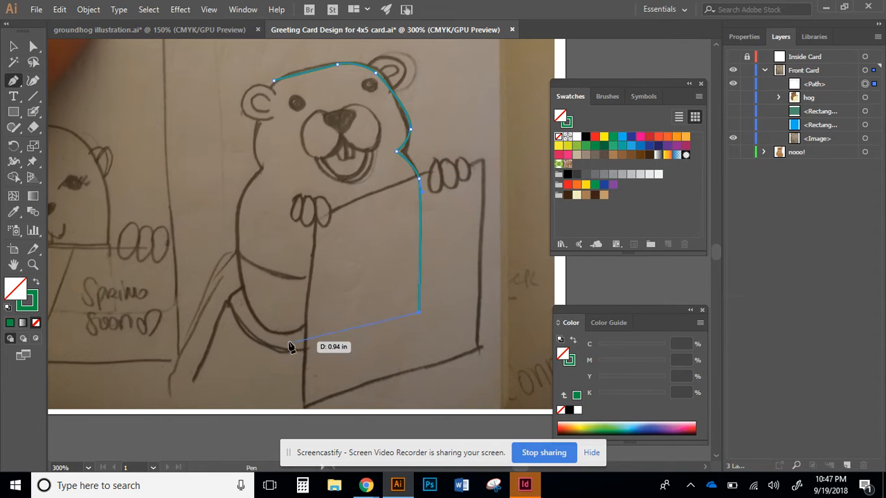
# Continue the path along the belly, back and left side of the head, and close it at the left ear.
pyautogui.moveTo(279, 337); pyautogui.dragTo(236, 307)
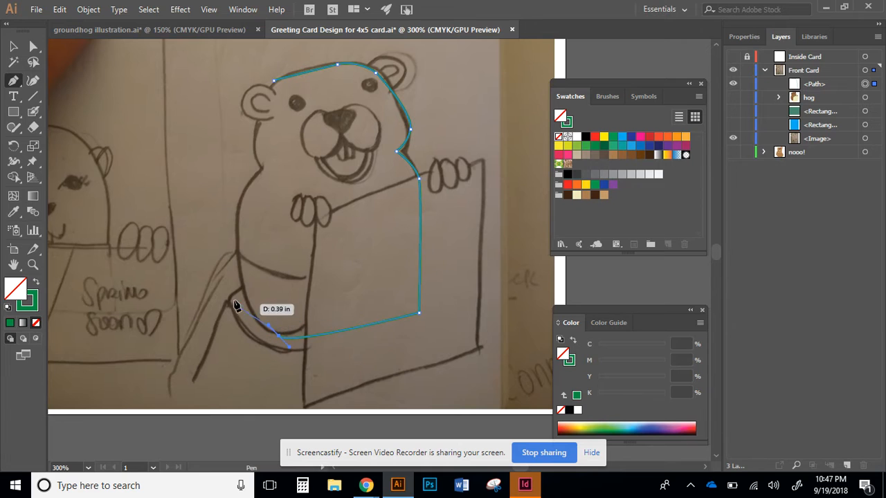
pyautogui.moveTo(236, 238); pyautogui.dragTo(228, 146)
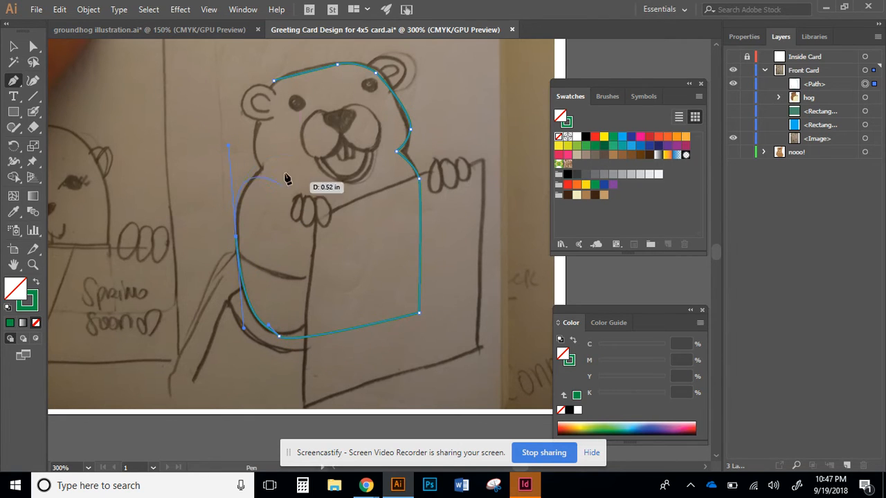
pyautogui.click(236, 237)
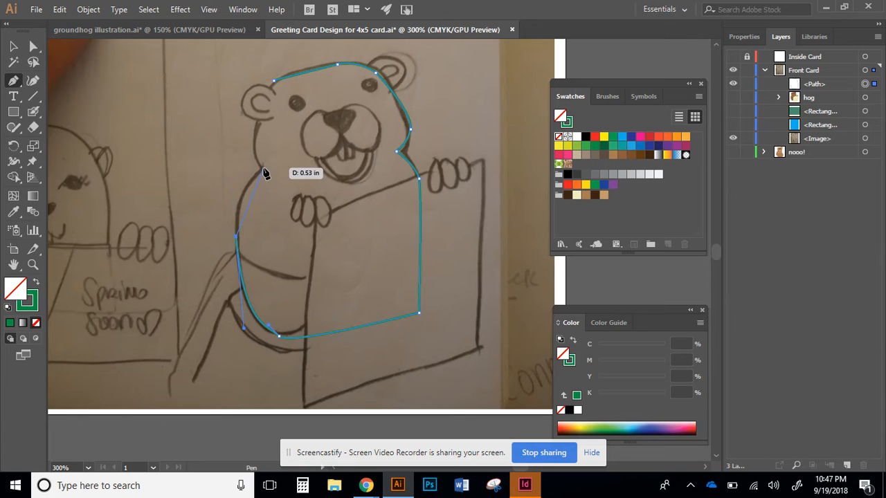
pyautogui.moveTo(260, 172); pyautogui.dragTo(285, 148)
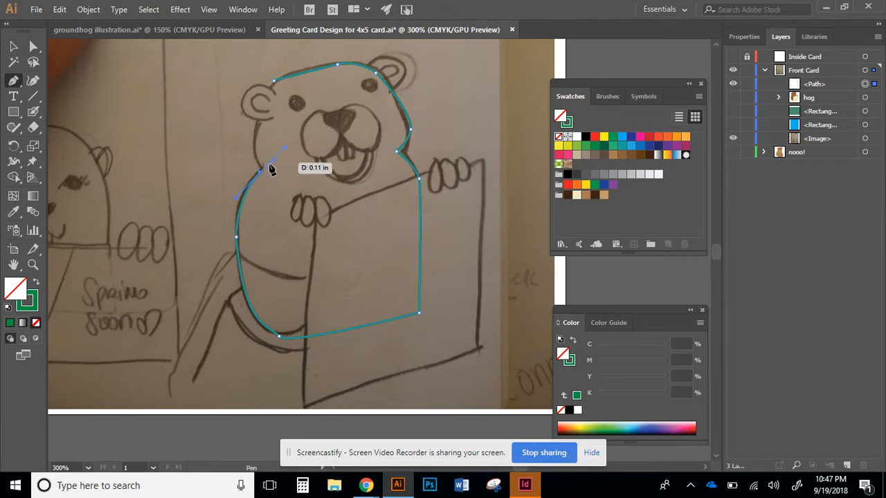
pyautogui.click(260, 171)
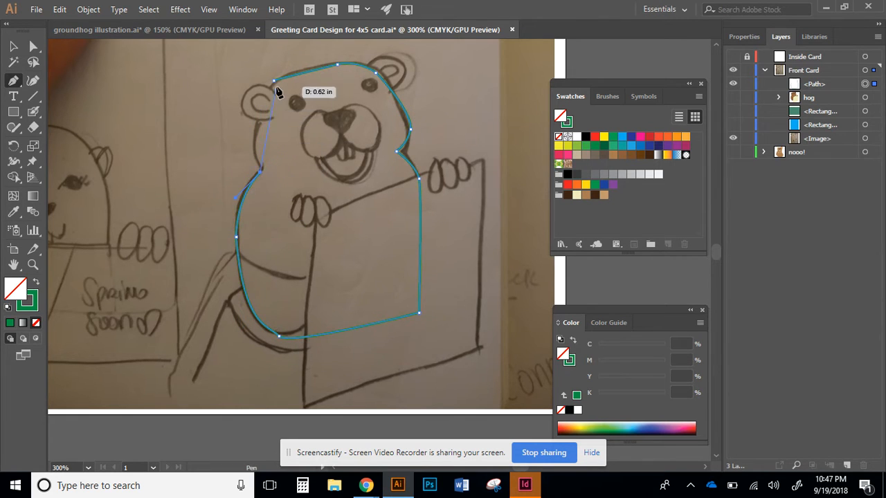
pyautogui.moveTo(255, 123); pyautogui.dragTo(289, 74)
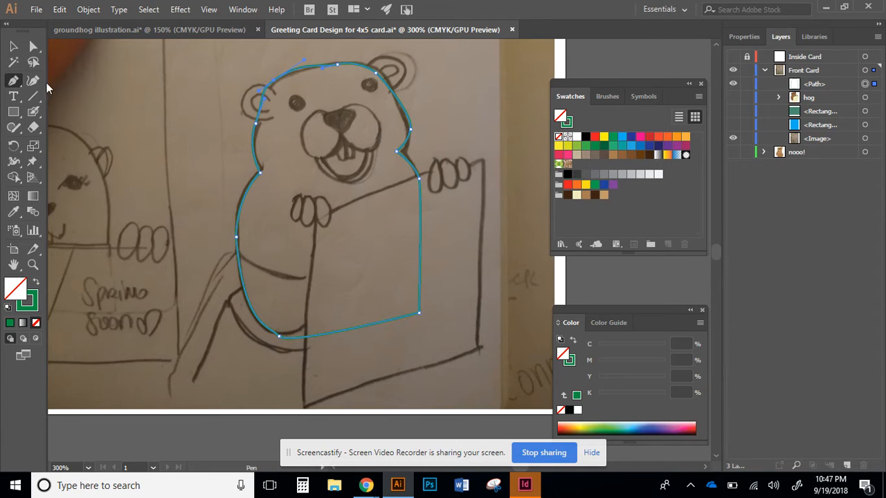
# Nudge the outline's right cheek anchor inward to follow the sketch and fill the shape with the light brown swatch.
pyautogui.click(35, 46)
pyautogui.click(322, 68)
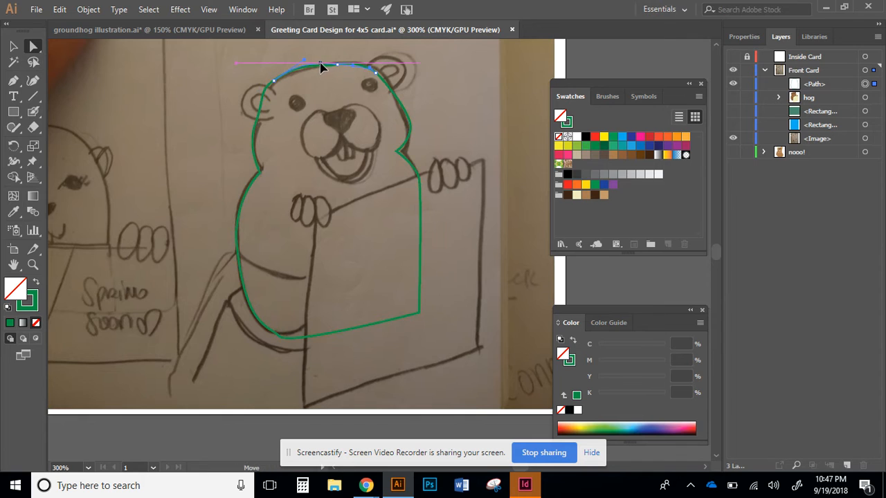
pyautogui.click(409, 129)
pyautogui.moveTo(409, 129); pyautogui.dragTo(406, 129)
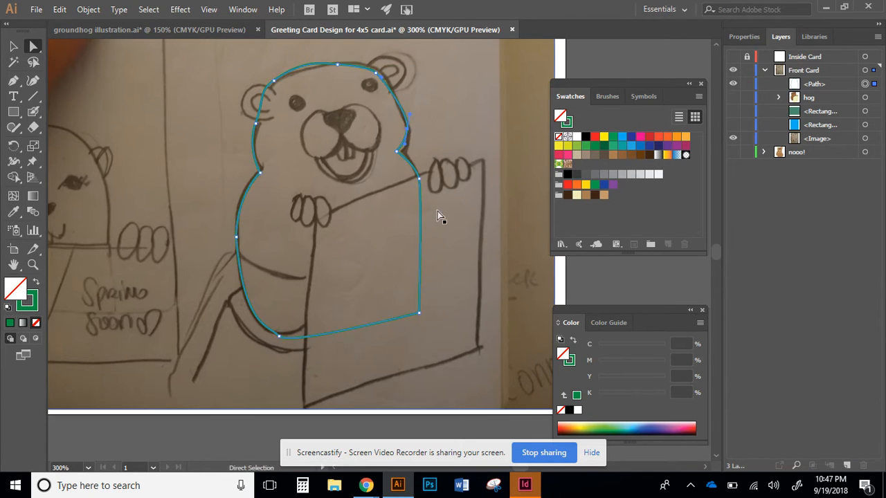
pyautogui.click(585, 197)
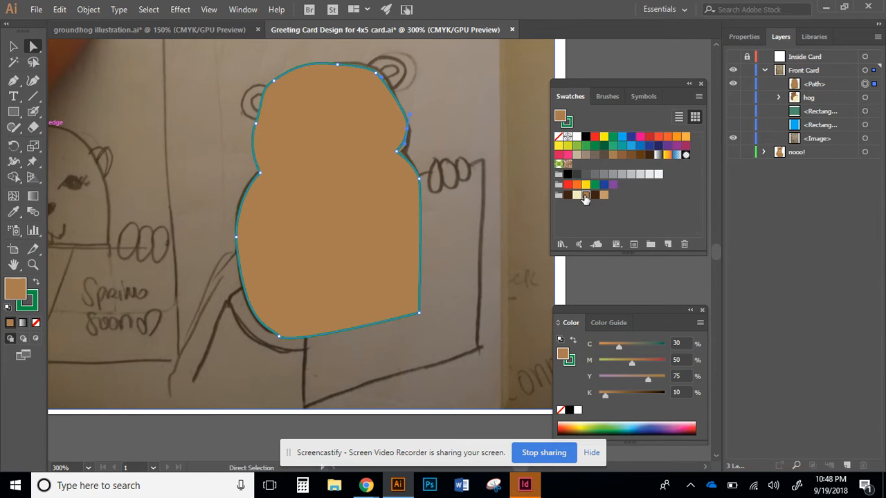
# Delete the traced groundhog body path from the Front Card layer.
pyautogui.click(735, 83)
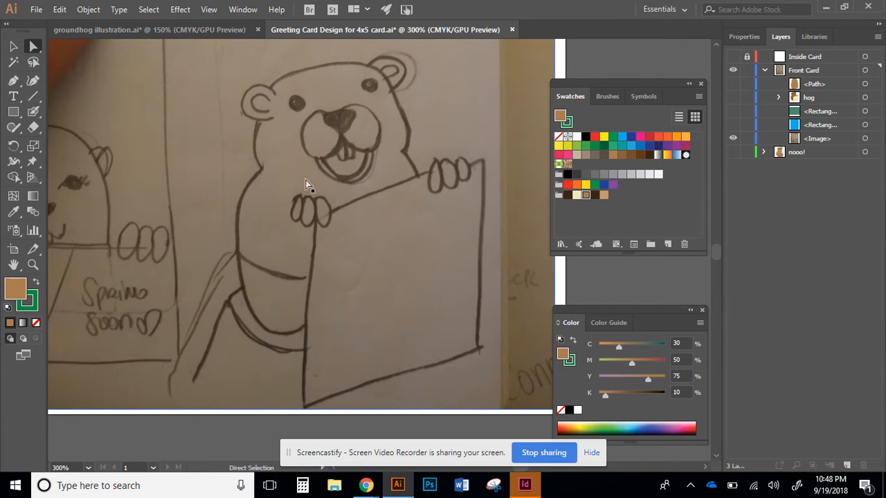
pyautogui.click(824, 84)
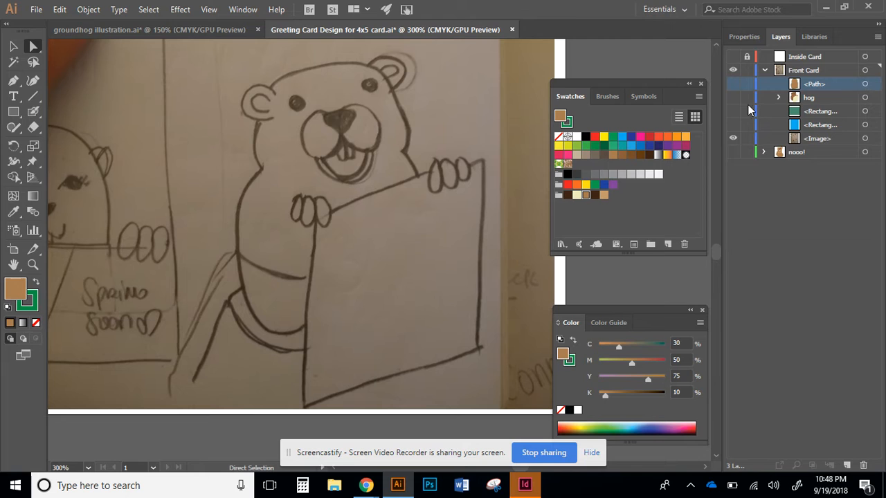
pyautogui.click(733, 83)
pyautogui.click(866, 84)
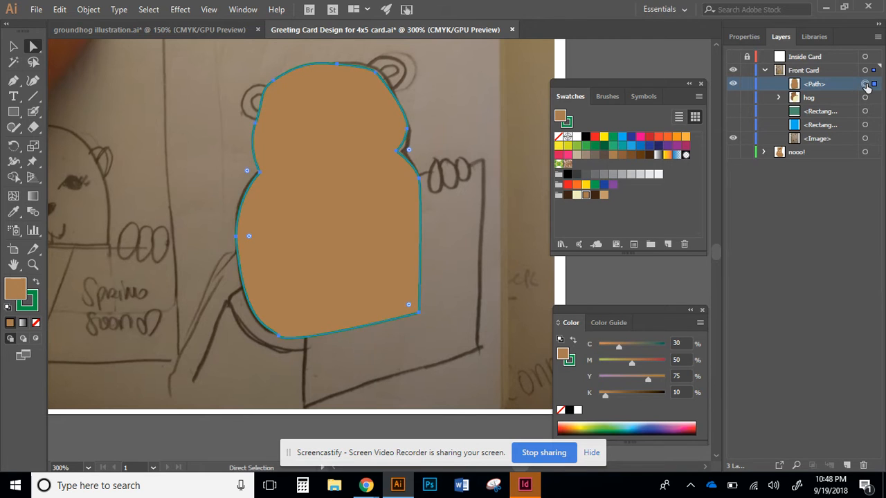
pyautogui.press('Delete')
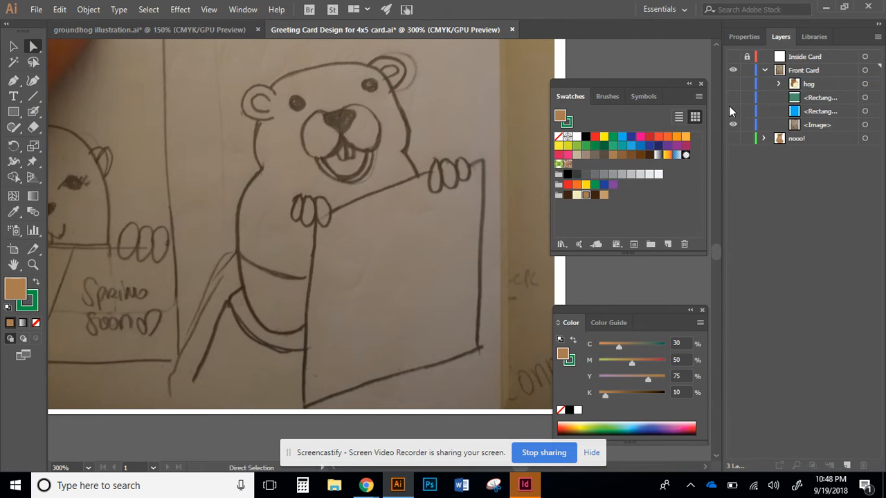
# Show the hog group over the sketch and toggle the sketch image's visibility to compare the finished illustration with it.
pyautogui.click(733, 84)
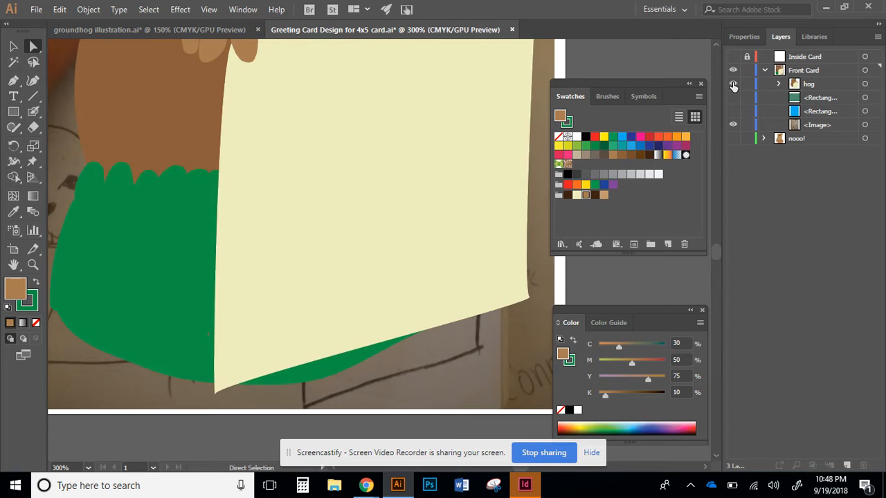
pyautogui.keyDown('alt'); pyautogui.scroll(-3, 367, 285); pyautogui.keyUp('alt')
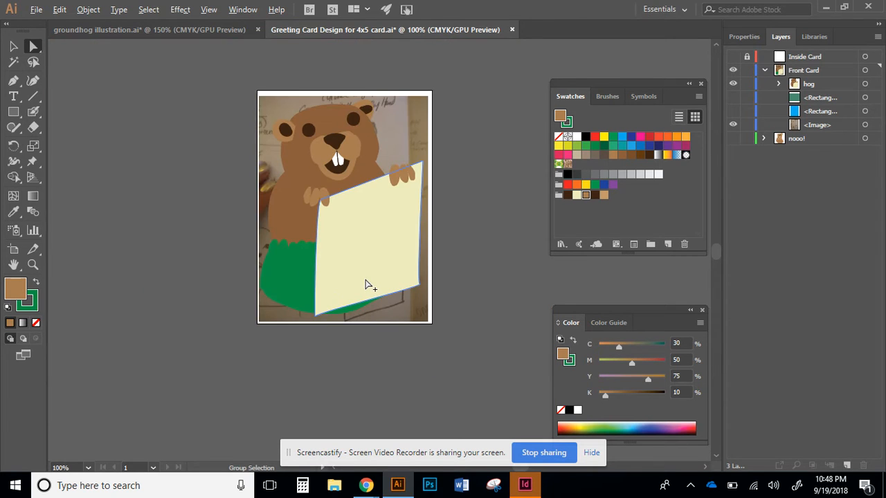
pyautogui.click(490, 253)
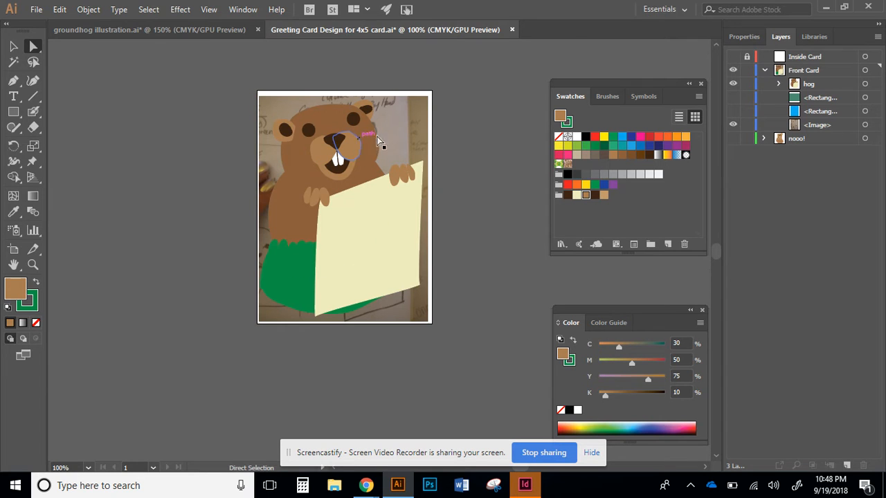
pyautogui.click(732, 124)
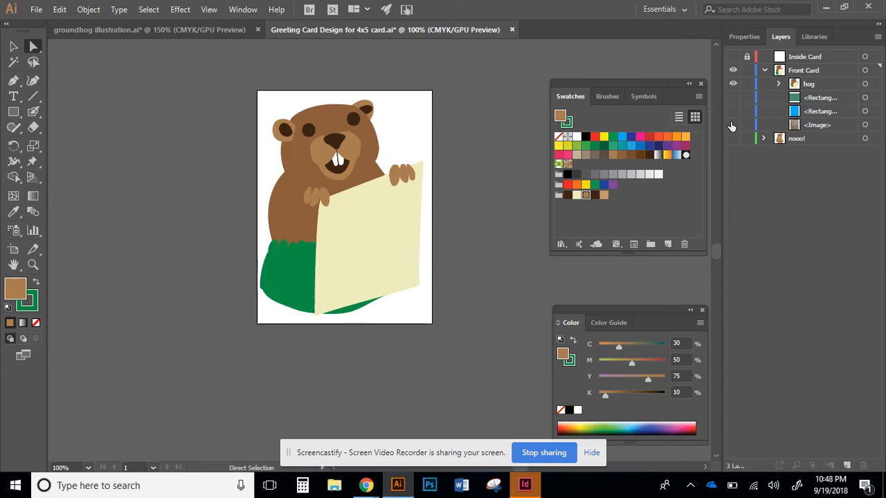
pyautogui.click(731, 124)
# Hide the hog group and Front Card layer, show the nooo! layer, and examine its groundhog drawing up close.
pyautogui.click(734, 84)
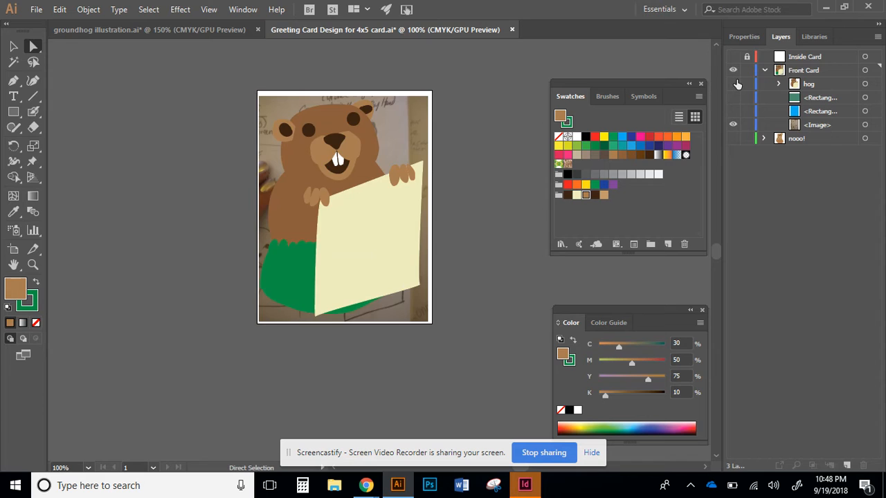
pyautogui.click(734, 71)
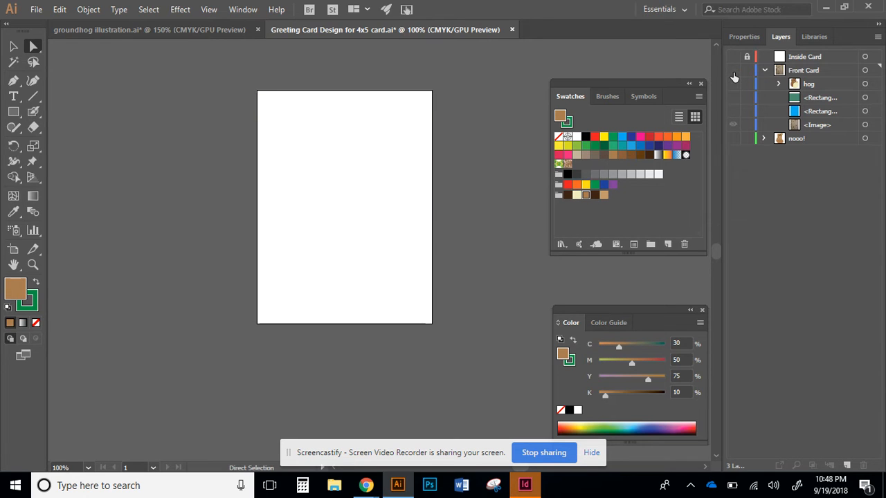
pyautogui.click(733, 138)
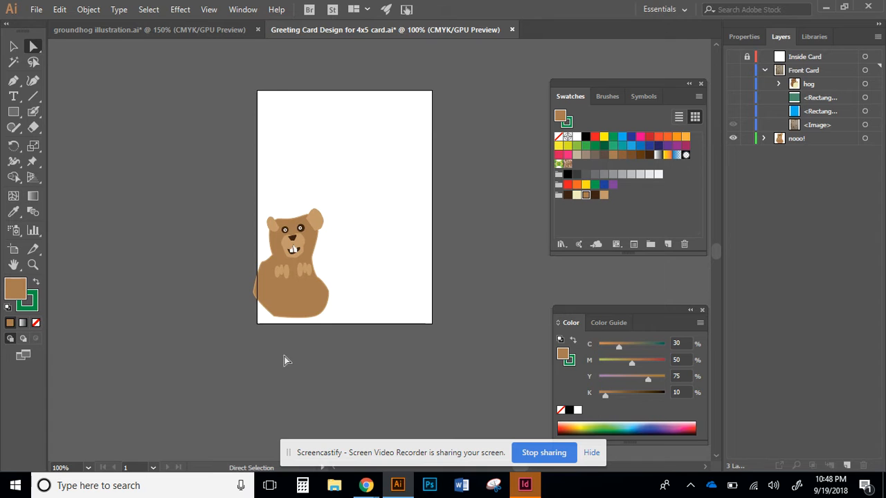
pyautogui.scroll(2, 201, 366)
pyautogui.moveTo(429, 285); pyautogui.dragTo(321, 402)
pyautogui.scroll(1, 381, 344)
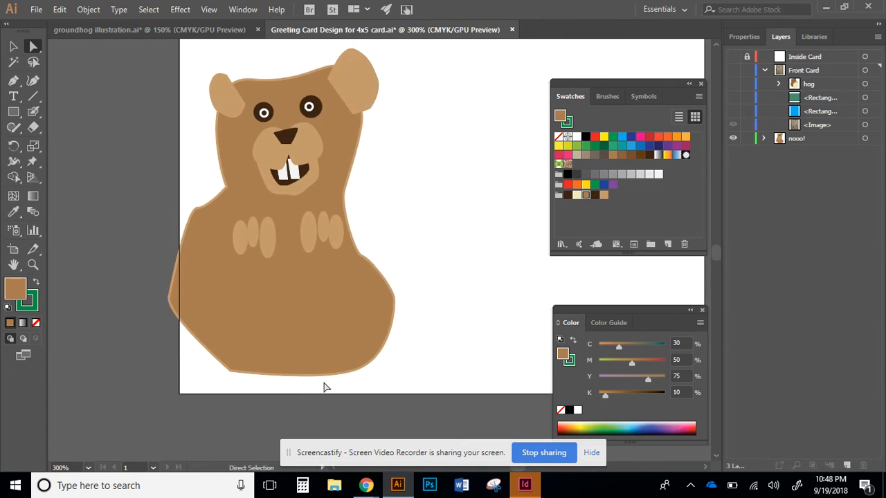
pyautogui.scroll(-1, 322, 384)
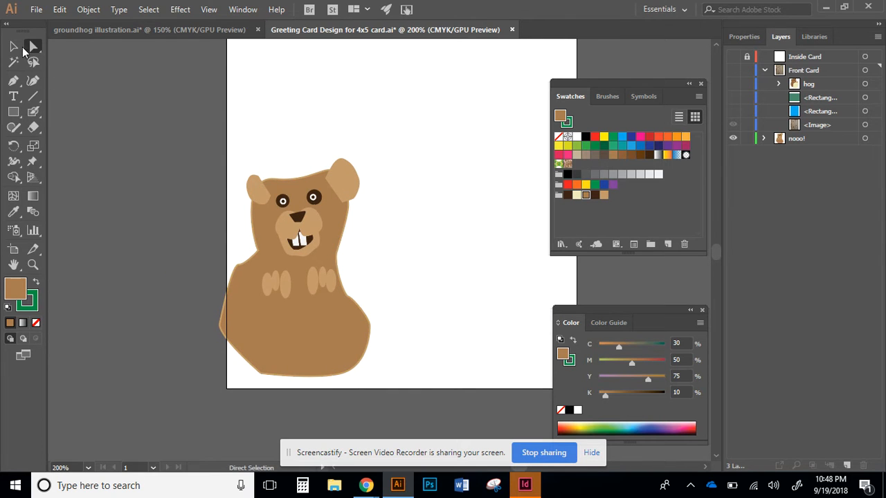
pyautogui.click(14, 45)
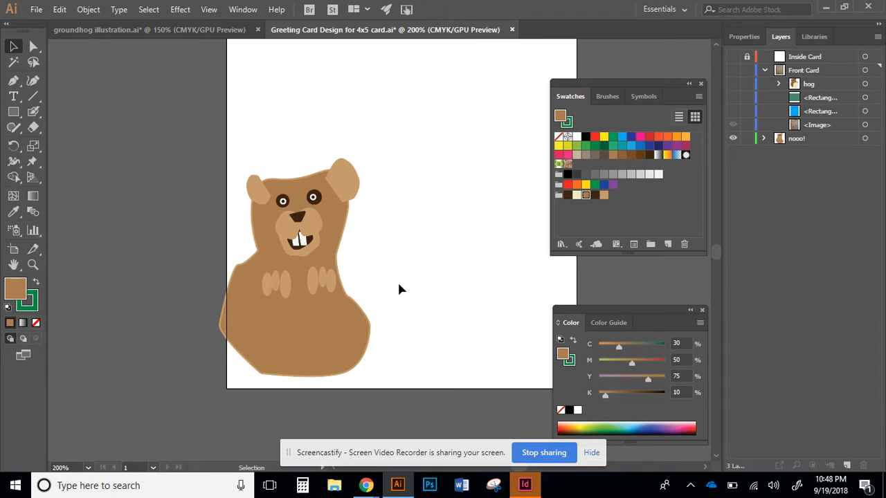
# Check the sketch image once more, hide it and the nooo! layer, and show the hog group with the whole artboard in view.
pyautogui.click(733, 125)
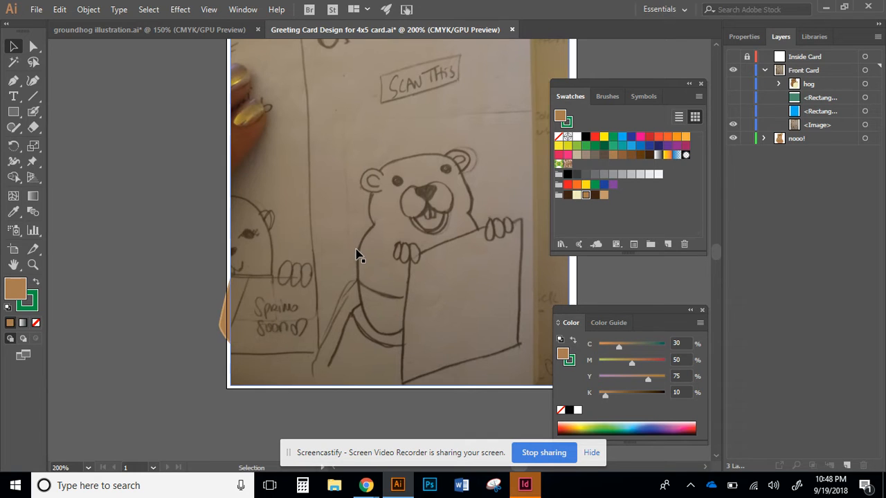
pyautogui.click(733, 124)
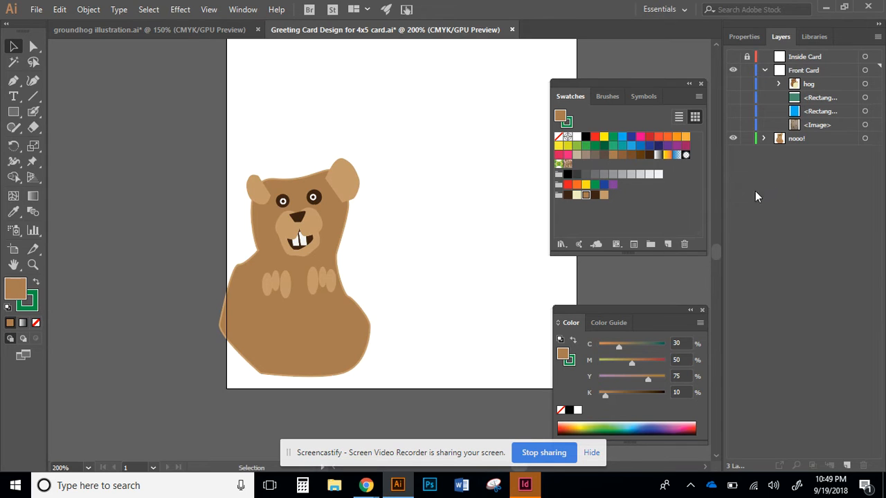
pyautogui.click(733, 138)
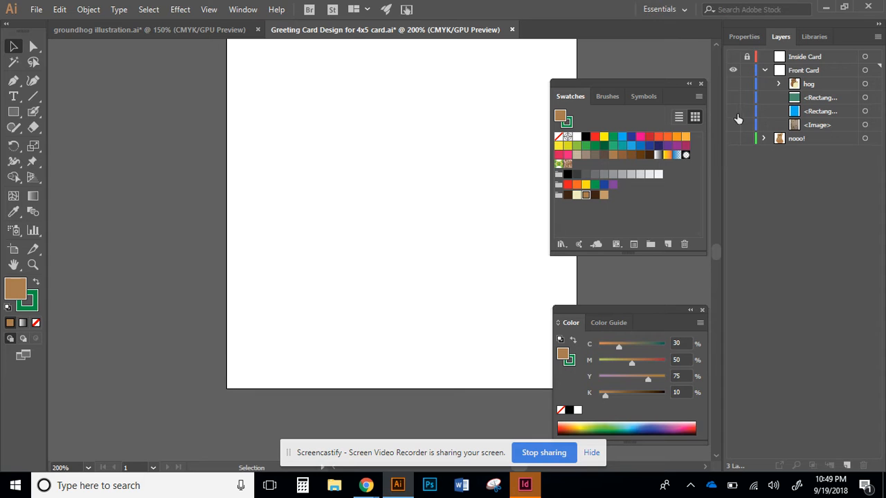
pyautogui.click(731, 86)
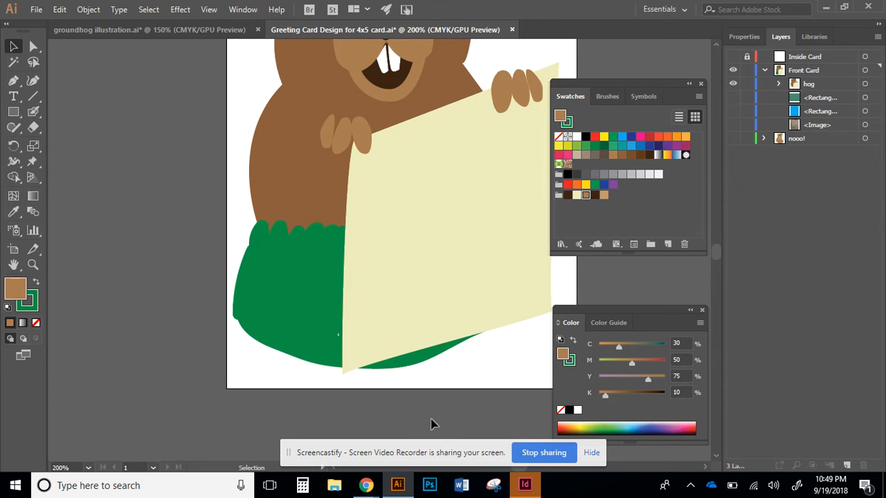
pyautogui.scroll(-2, 366, 407)
pyautogui.scroll(1, 366, 408)
pyautogui.scroll(2, 346, 418)
pyautogui.scroll(-2, 346, 418)
pyautogui.scroll(-2, 346, 419)
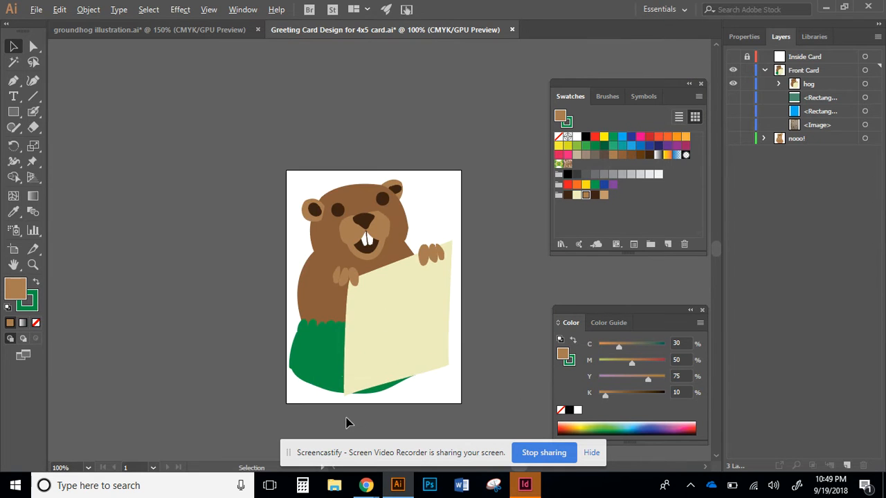
# Choose the Blob Brush tool for painting on the groundhog illustration.
pyautogui.scroll(1, 346, 420)
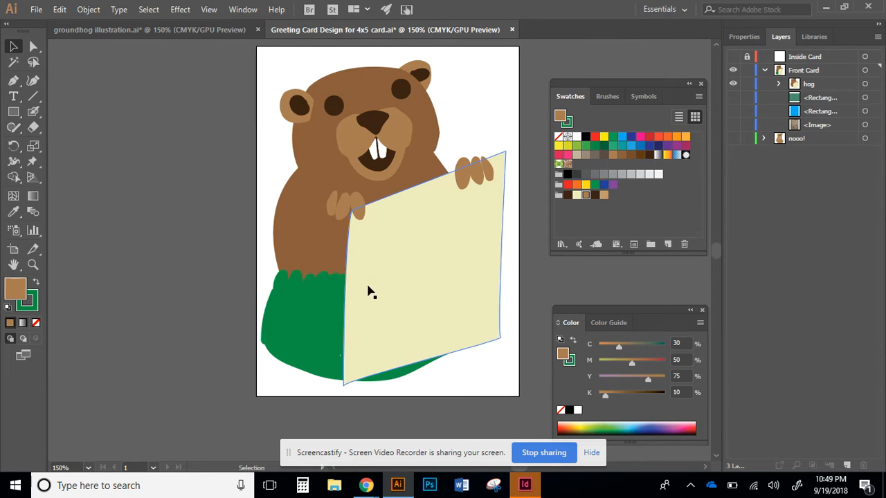
pyautogui.press('space')
pyautogui.scroll(1, 309, 253)
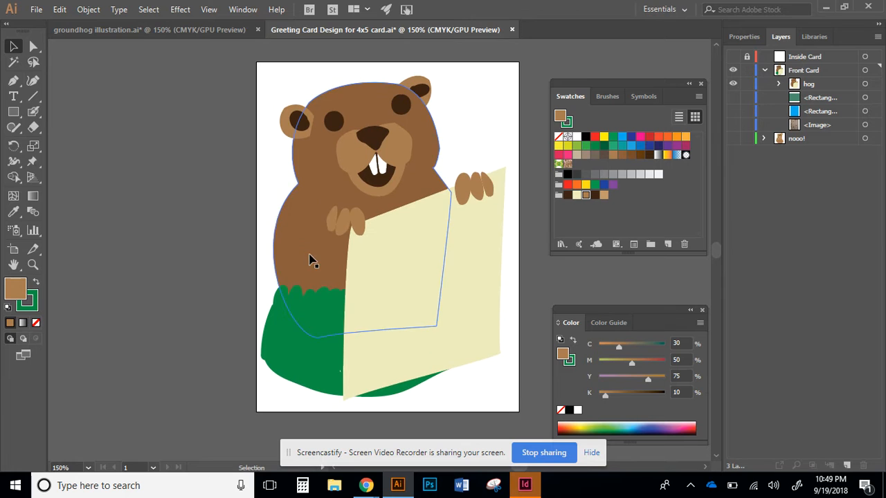
pyautogui.scroll(1, 351, 260)
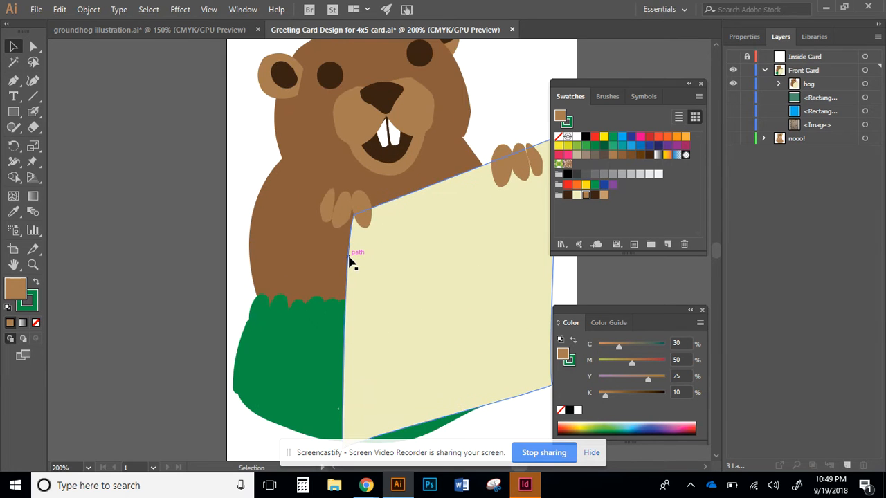
pyautogui.click(32, 112)
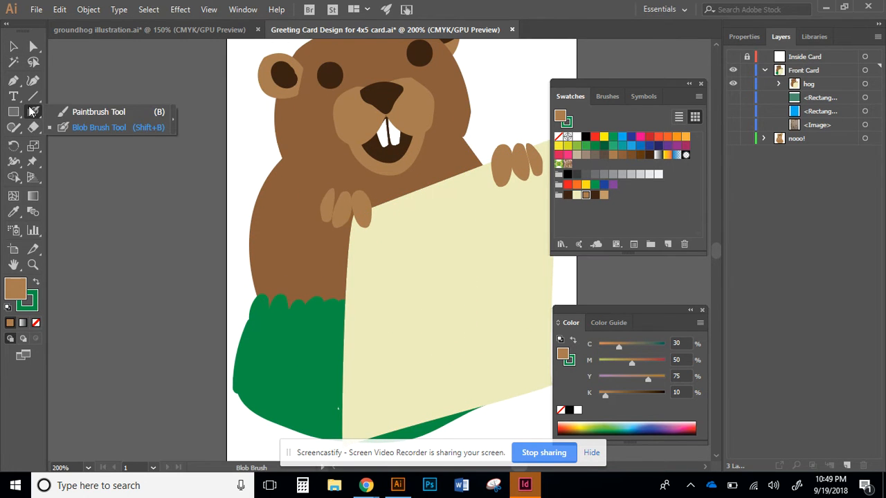
pyautogui.click(99, 130)
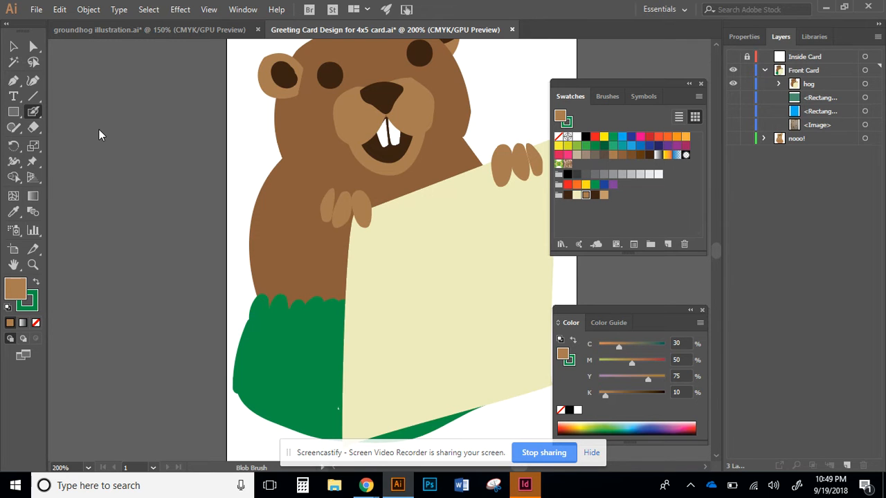
# Set the fill to the 5% black light grey swatch and remove the stroke colour for painting the face.
pyautogui.keyDown('alt'); pyautogui.scroll(-1, 161, 296); pyautogui.keyUp('alt')
pyautogui.keyDown('alt'); pyautogui.scroll(2, 166, 296); pyautogui.keyUp('alt')
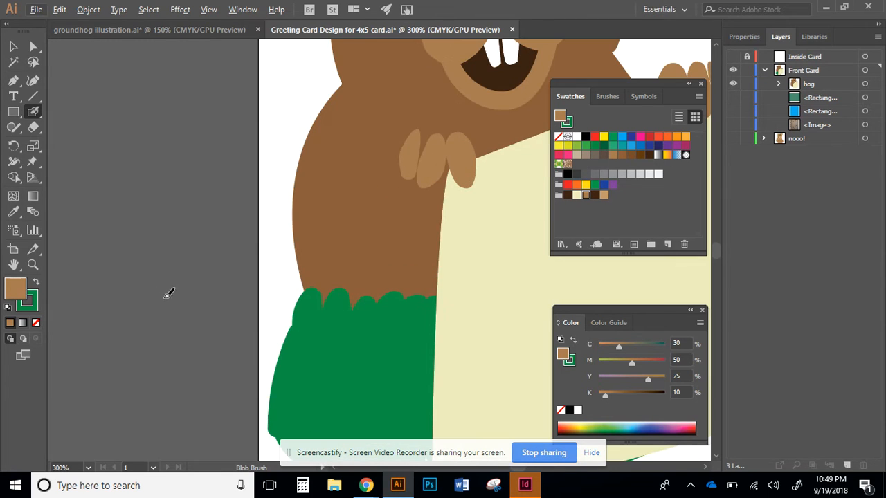
pyautogui.press('space')
pyautogui.moveTo(382, 235)
pyautogui.mouseDown()
pyautogui.moveTo(269, 380)
pyautogui.moveTo(259, 424)
pyautogui.mouseUp()
pyautogui.moveTo(285, 295); pyautogui.dragTo(260, 339)
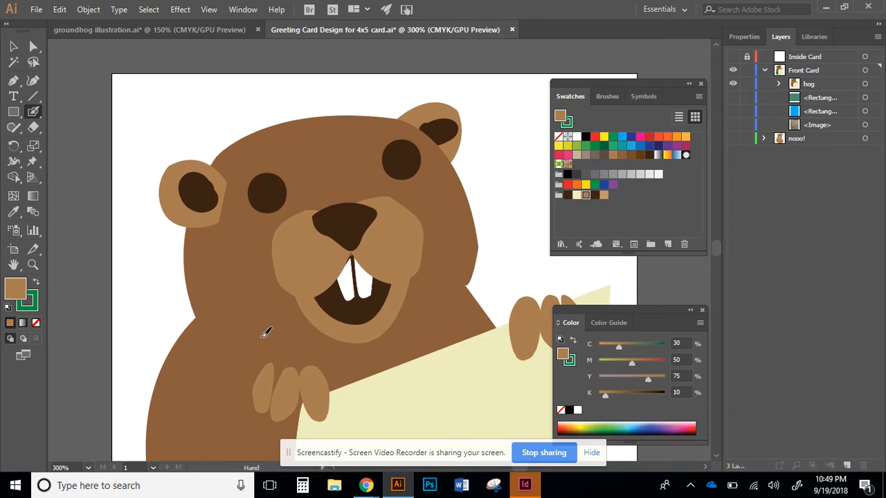
pyautogui.click(657, 174)
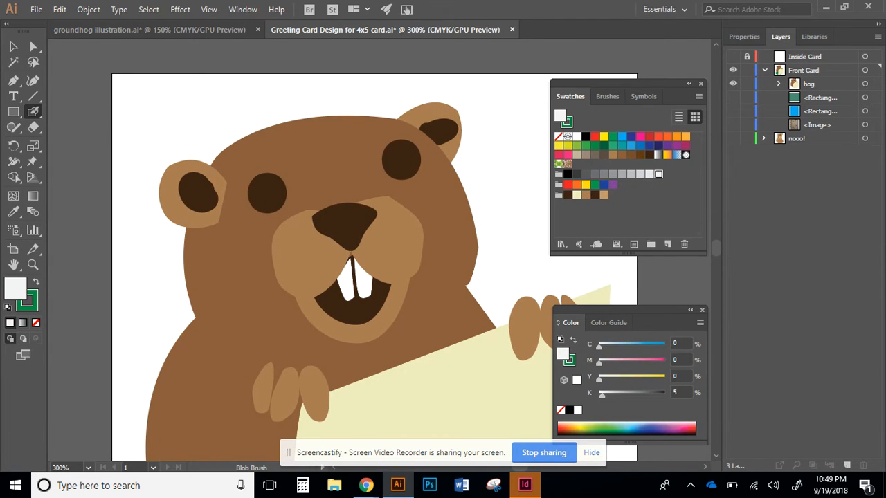
pyautogui.press('x')
pyautogui.click(36, 323)
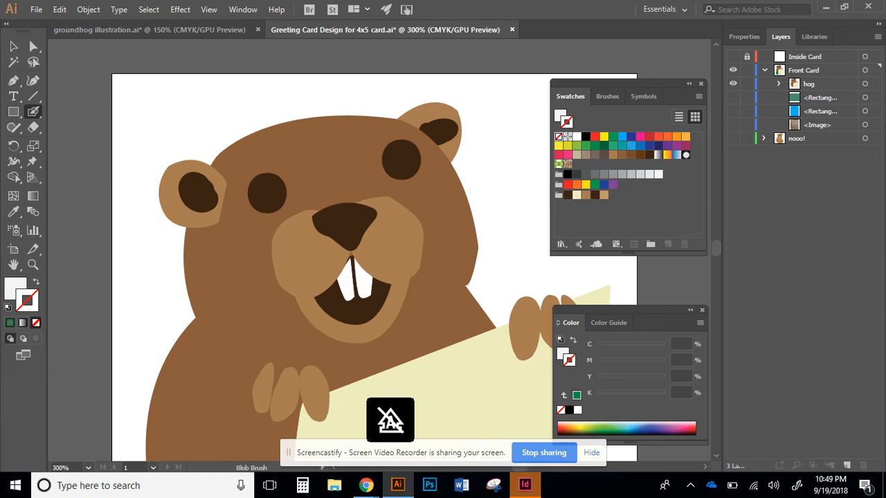
pyautogui.click(390, 157)
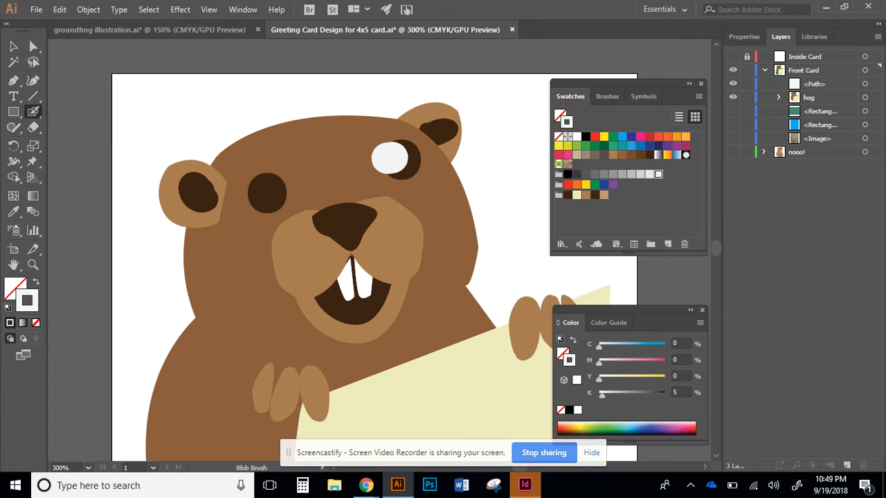
pyautogui.hotkey('ctrl', 'z')
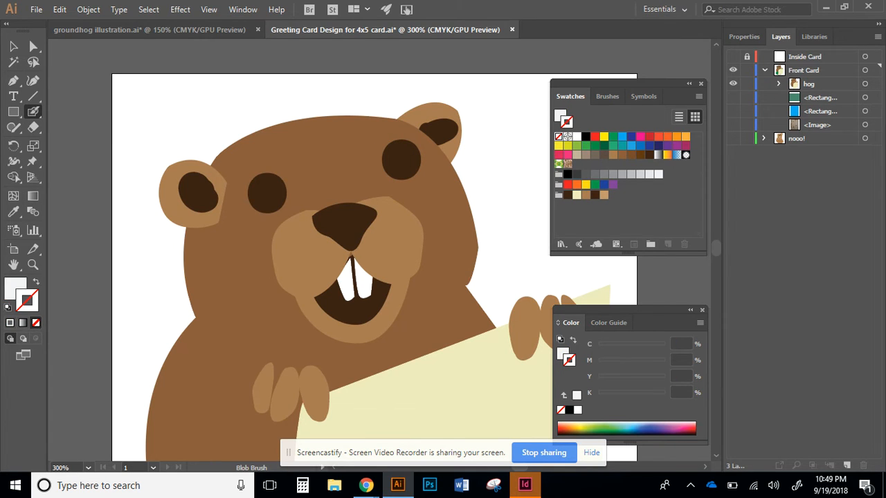
pyautogui.click(392, 157)
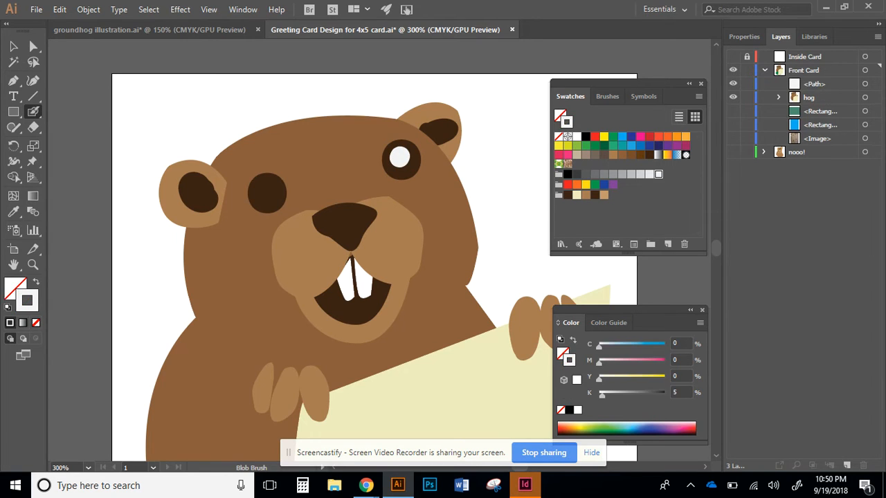
pyautogui.hotkey('ctrl', 'z')
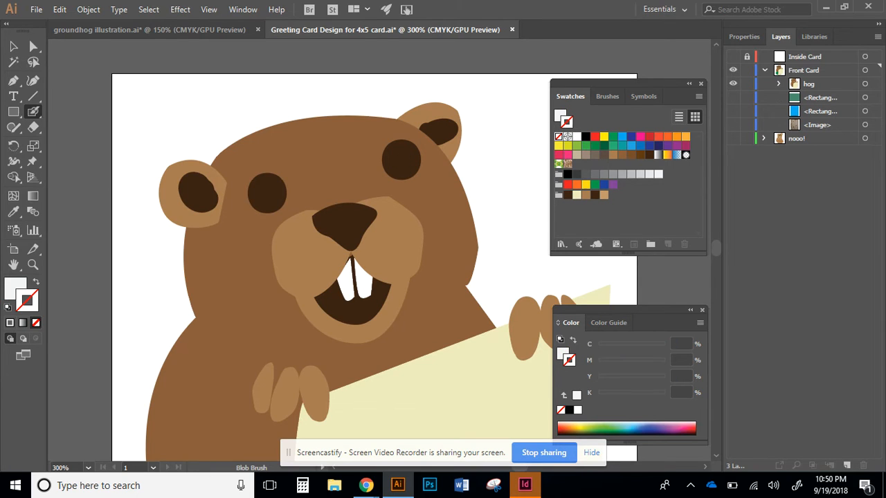
# Paint a small light grey highlight dot near the upper part of each of the groundhog's eyes.
pyautogui.click(407, 152)
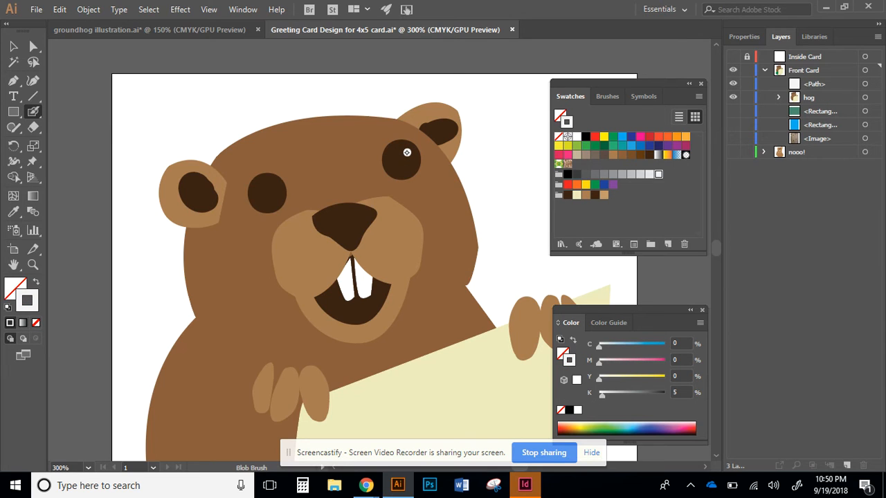
pyautogui.click(265, 185)
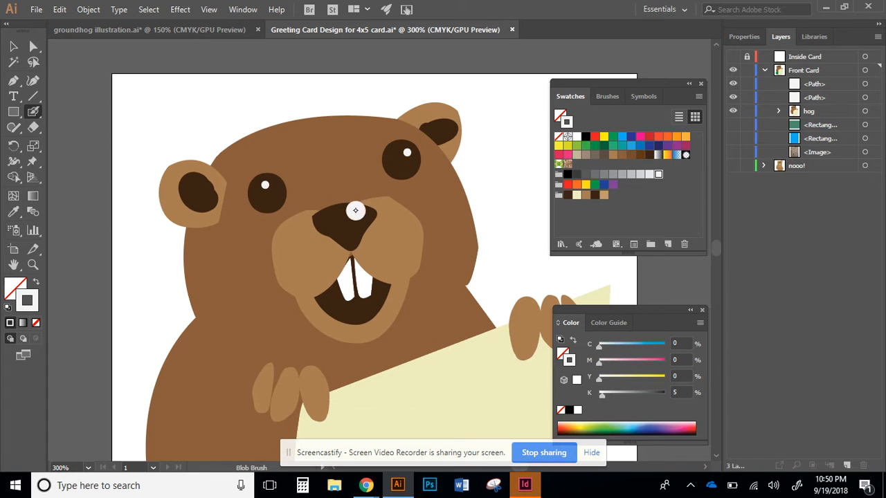
pyautogui.moveTo(361, 208); pyautogui.dragTo(354, 229)
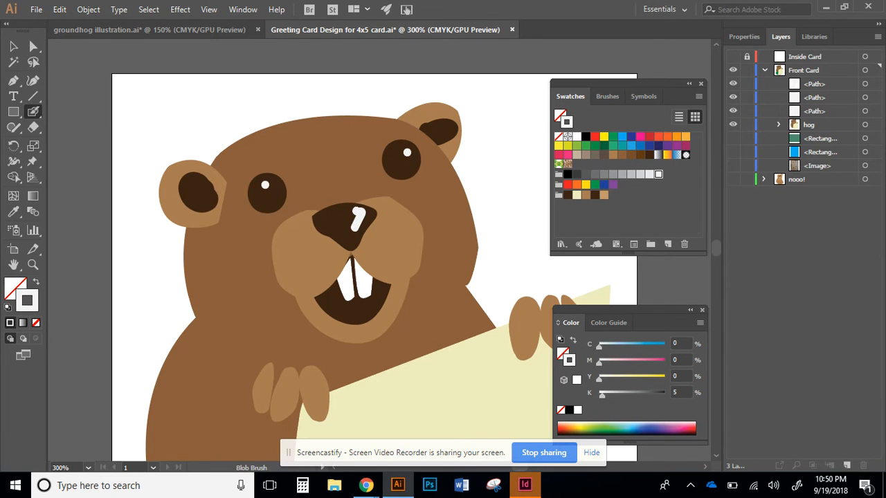
pyautogui.hotkey('ctrl', 'z')
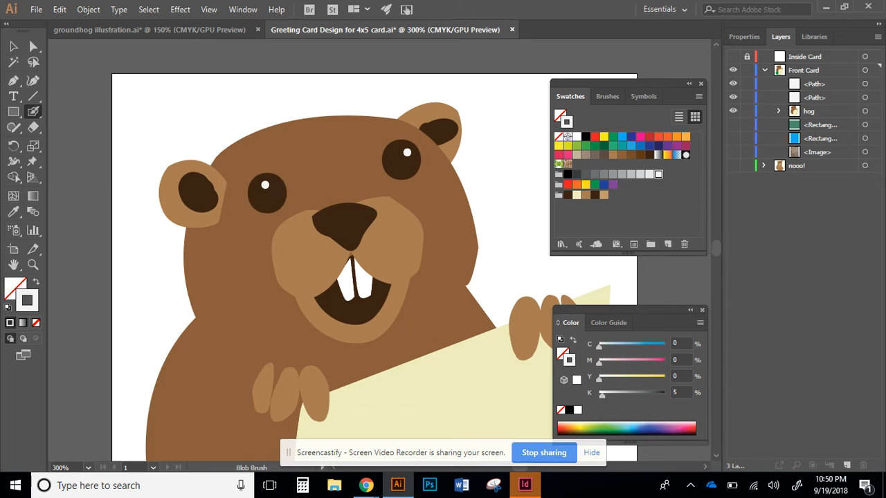
pyautogui.moveTo(355, 210)
pyautogui.mouseDown()
pyautogui.moveTo(358, 235)
pyautogui.moveTo(361, 215)
pyautogui.mouseUp()
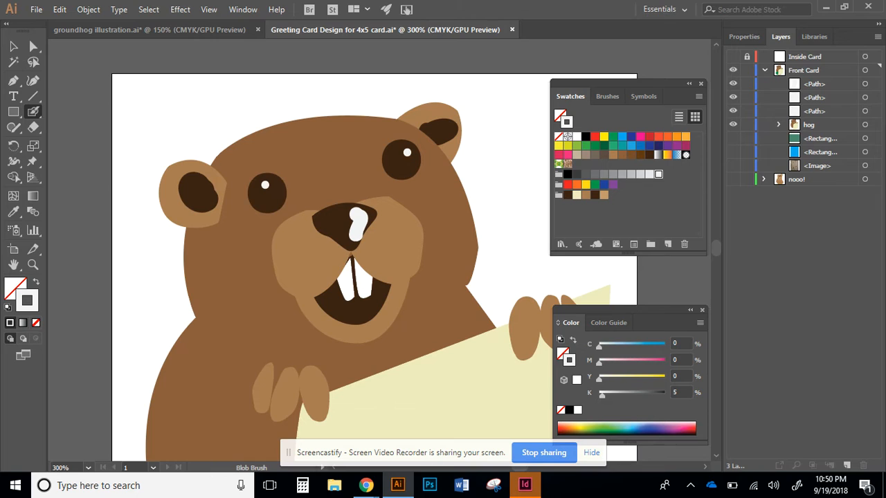
pyautogui.hotkey('ctrl', 'z')
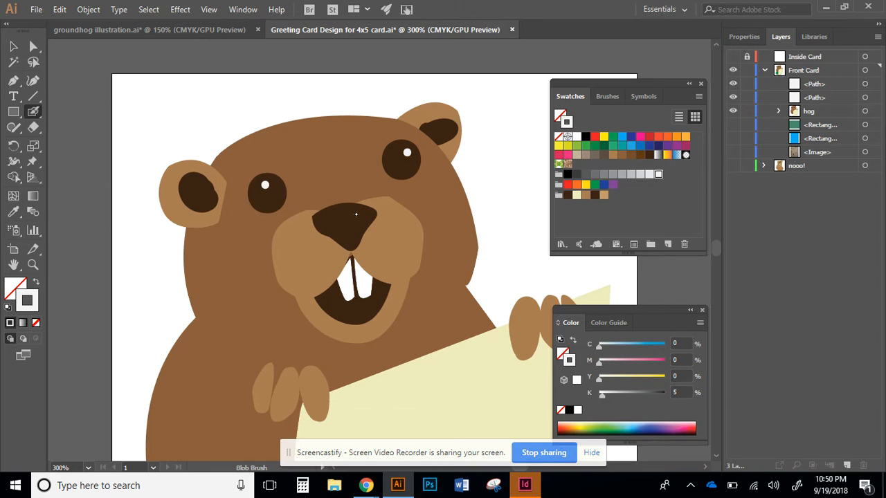
# Paint thin light grey highlights on the nose, along the outer side of both eyes, and on the groundhog's fingertips.
pyautogui.moveTo(356, 214); pyautogui.dragTo(355, 231)
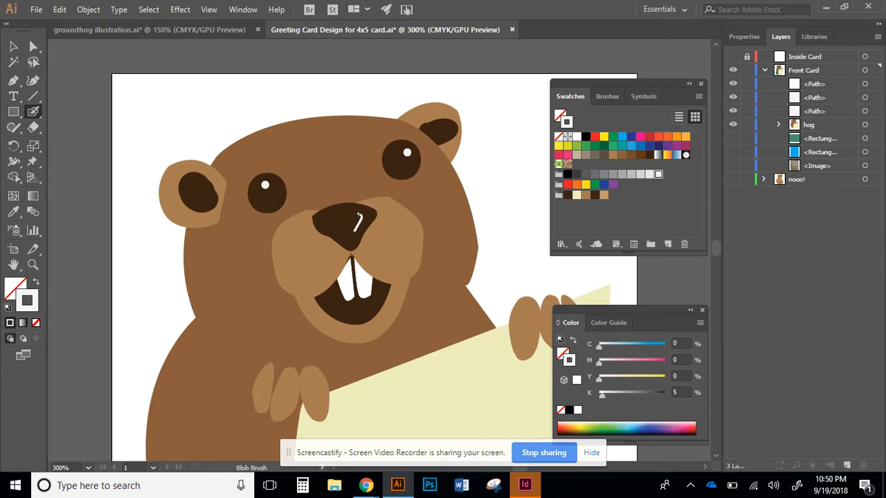
pyautogui.moveTo(256, 182); pyautogui.dragTo(250, 193)
pyautogui.moveTo(416, 155); pyautogui.dragTo(413, 166)
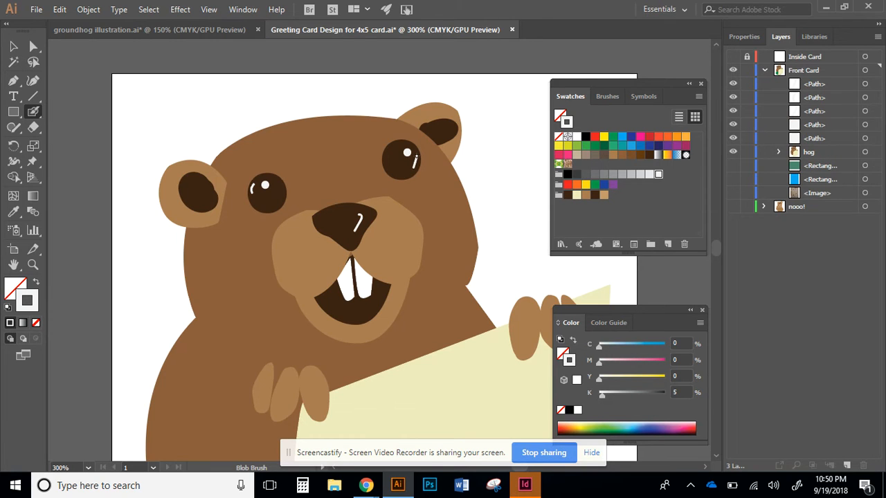
pyautogui.moveTo(282, 414); pyautogui.dragTo(257, 409)
pyautogui.moveTo(517, 357); pyautogui.dragTo(519, 360)
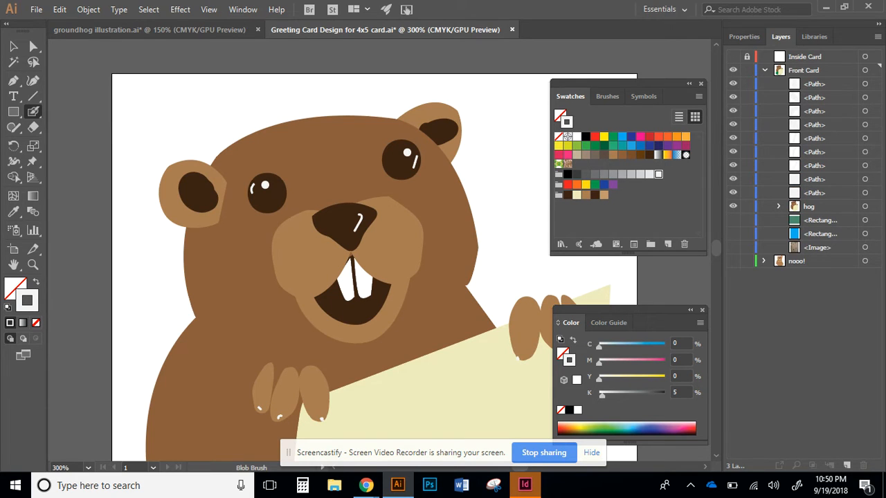
# Show the green ground rectangle and the blue sky rectangle in the Front Card layer.
pyautogui.scroll(-5, 322, 316)
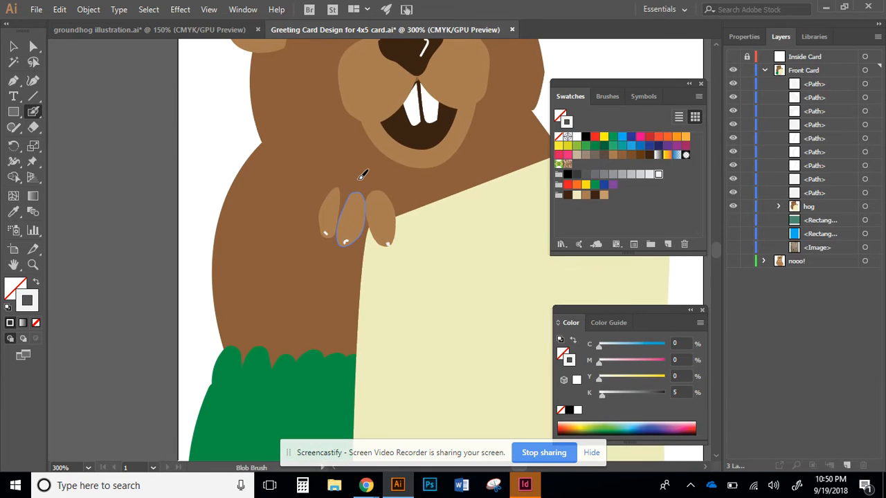
pyautogui.click(732, 220)
pyautogui.click(732, 233)
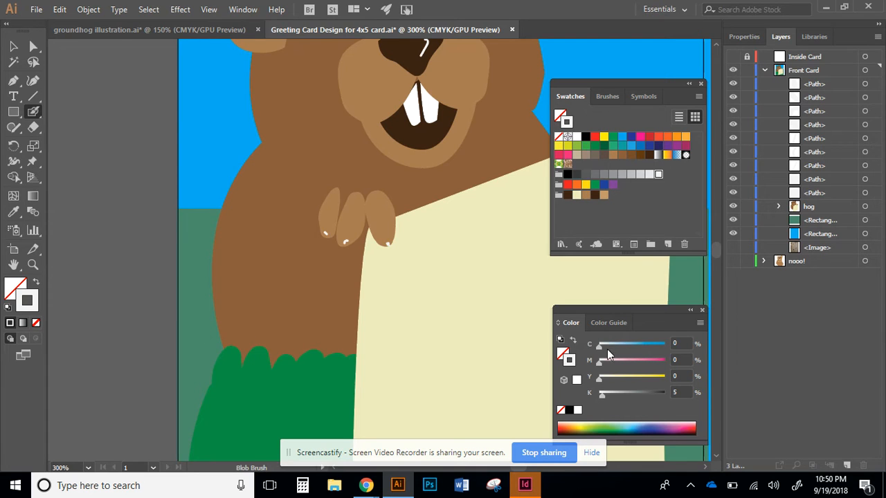
# Paint a clump of scribbled grass blades in green (C 75, Y 100) between the card's left edge and the groundhog's body.
pyautogui.click(586, 145)
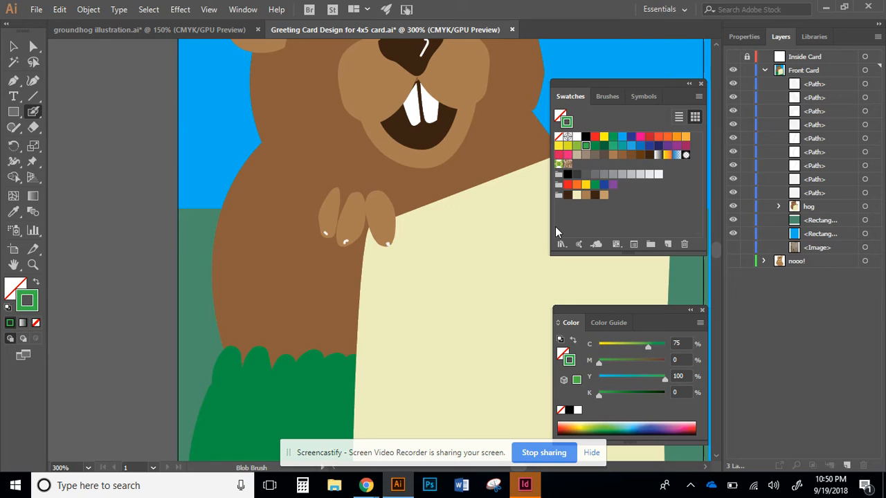
pyautogui.click(38, 283)
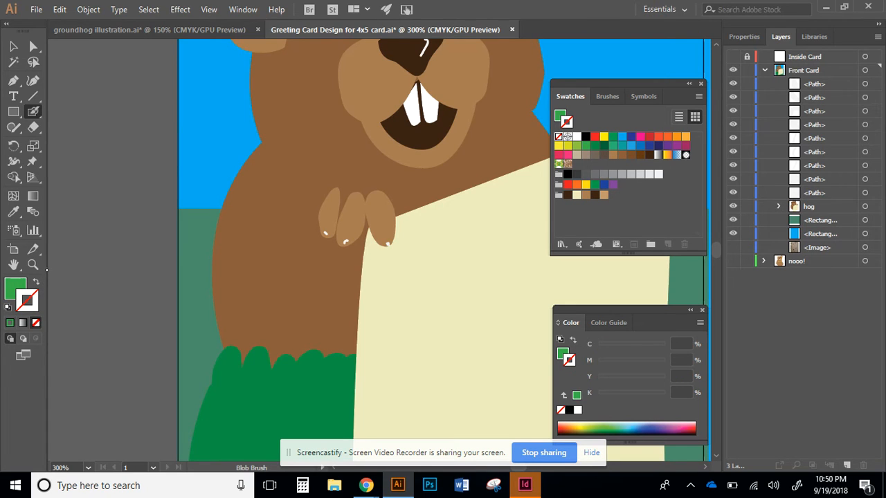
pyautogui.moveTo(185, 212)
pyautogui.mouseDown()
pyautogui.moveTo(209, 198)
pyautogui.moveTo(217, 208)
pyautogui.moveTo(223, 197)
pyautogui.moveTo(180, 201)
pyautogui.moveTo(182, 246)
pyautogui.moveTo(199, 207)
pyautogui.moveTo(216, 194)
pyautogui.moveTo(220, 201)
pyautogui.mouseUp()
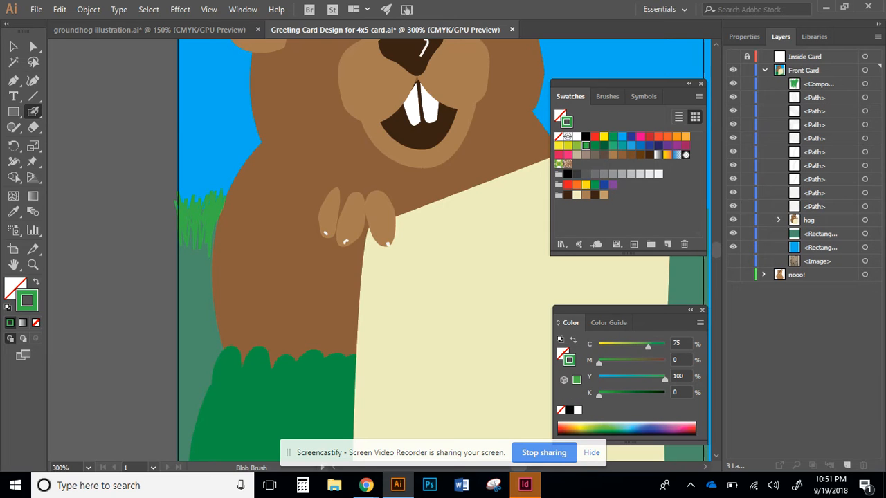
# Move the painted grass clump off the artboard to its left and deselect it.
pyautogui.click(13, 46)
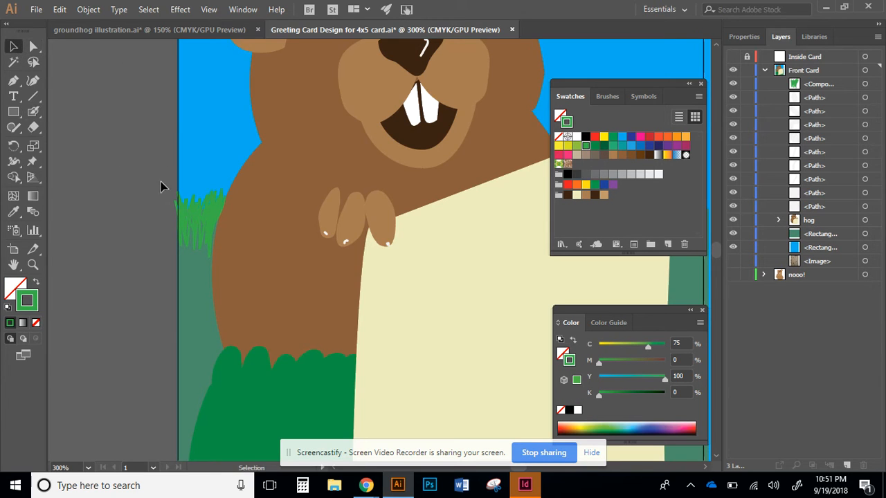
pyautogui.moveTo(193, 238); pyautogui.dragTo(136, 201)
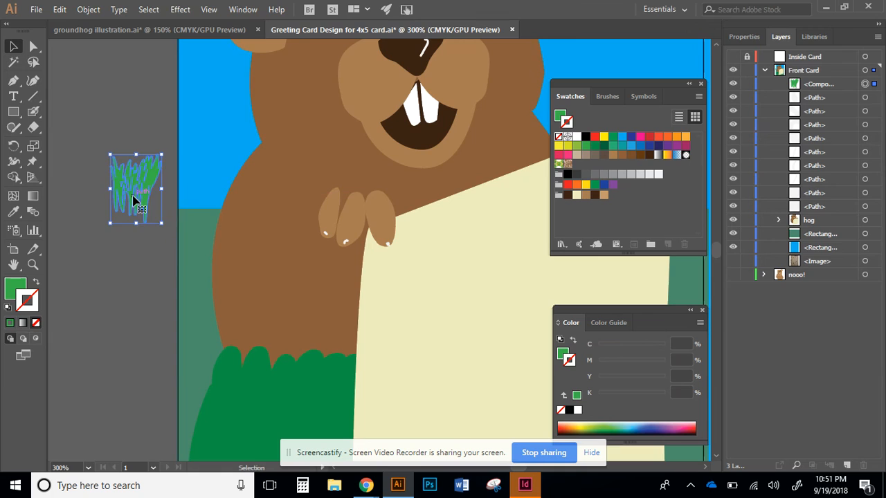
pyautogui.click(138, 294)
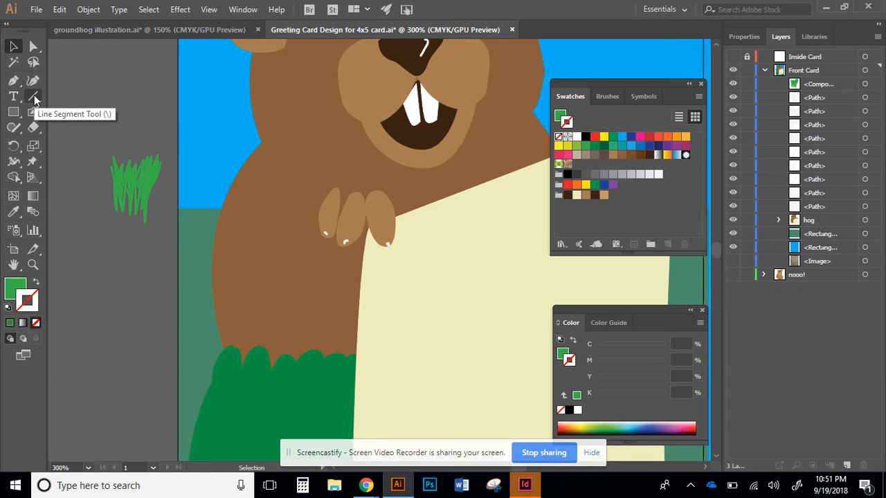
# Select highlight paths in both eyes and the blue sky rectangle to inspect them, and return to the Blob Brush tool.
pyautogui.scroll(4, 405, 243)
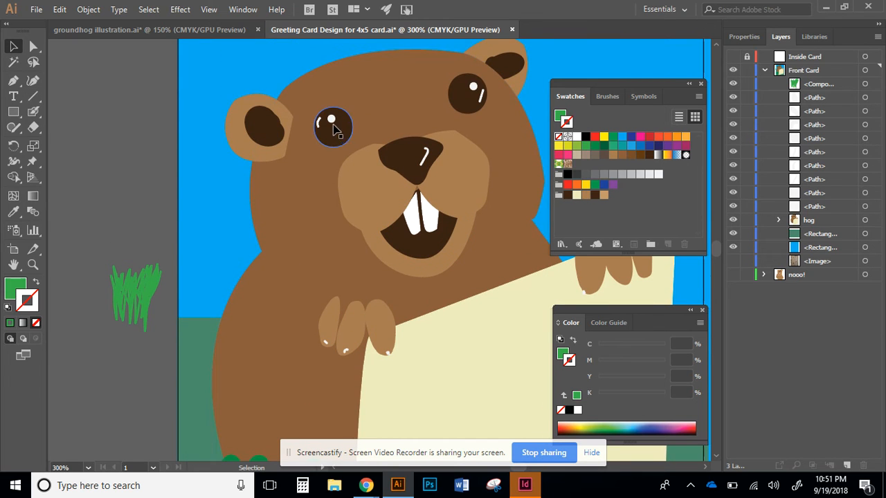
pyautogui.click(350, 139)
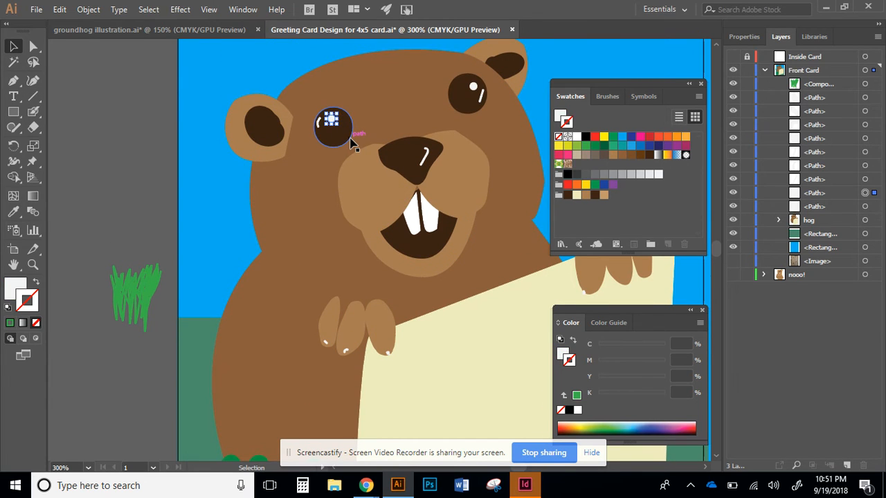
pyautogui.click(479, 96)
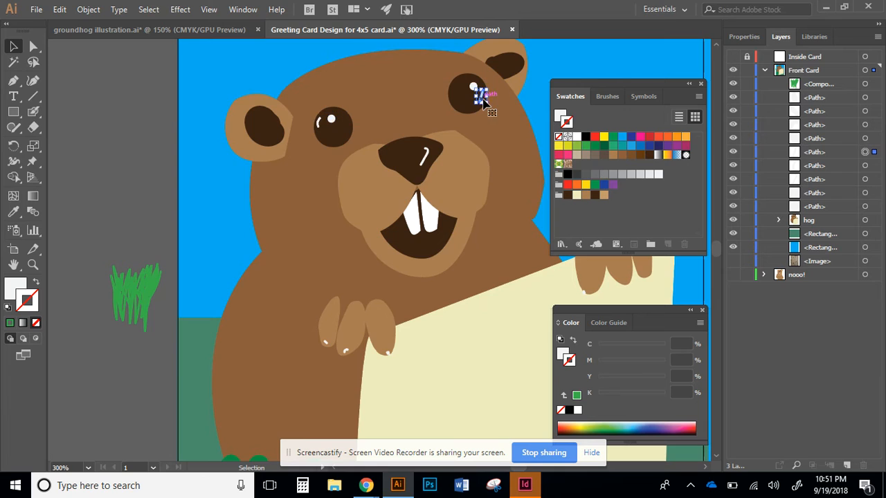
pyautogui.click(179, 146)
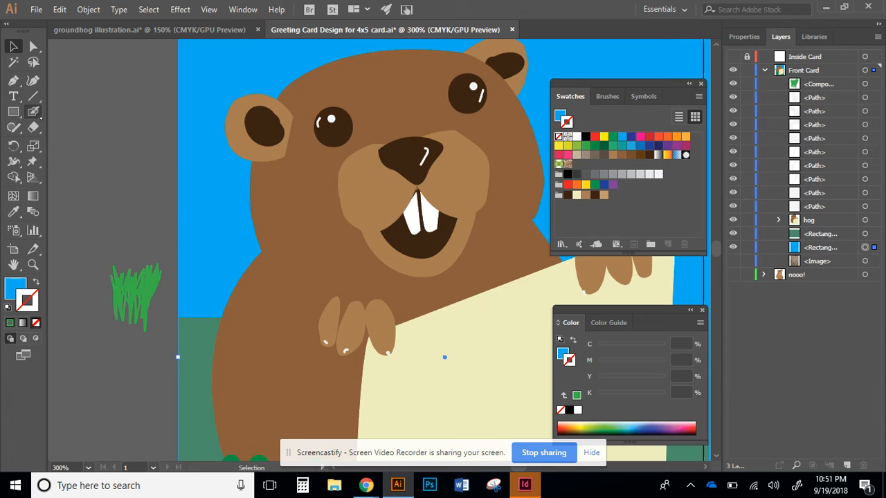
pyautogui.click(34, 112)
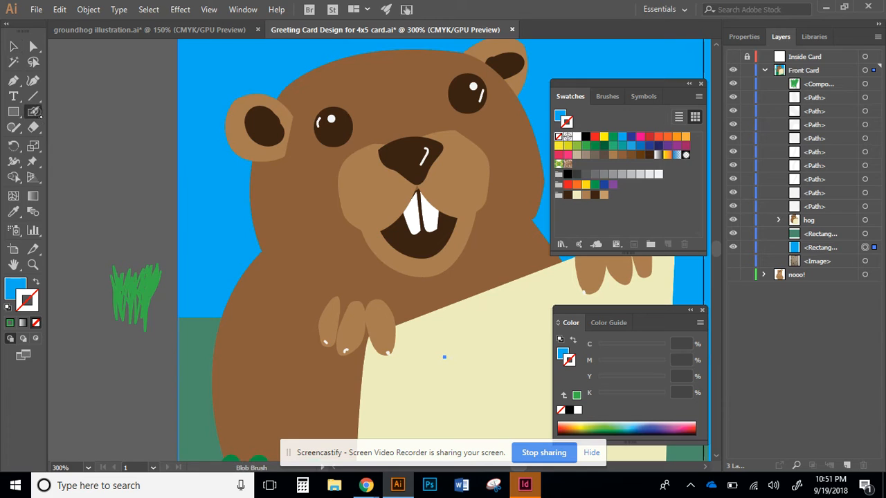
# Give the sky rectangle a dark brown stroke (C 50, M 70, Y 80, K 70), undo removing its fill, and deselect it.
pyautogui.click(595, 194)
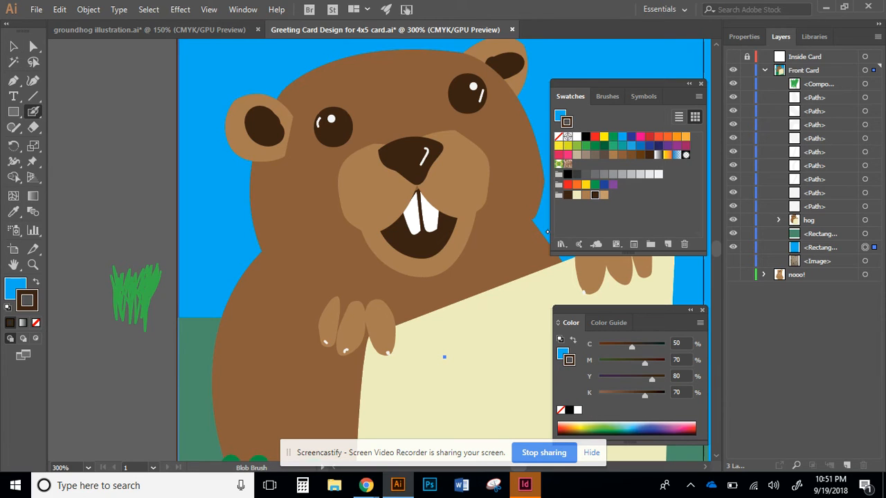
pyautogui.press('/')
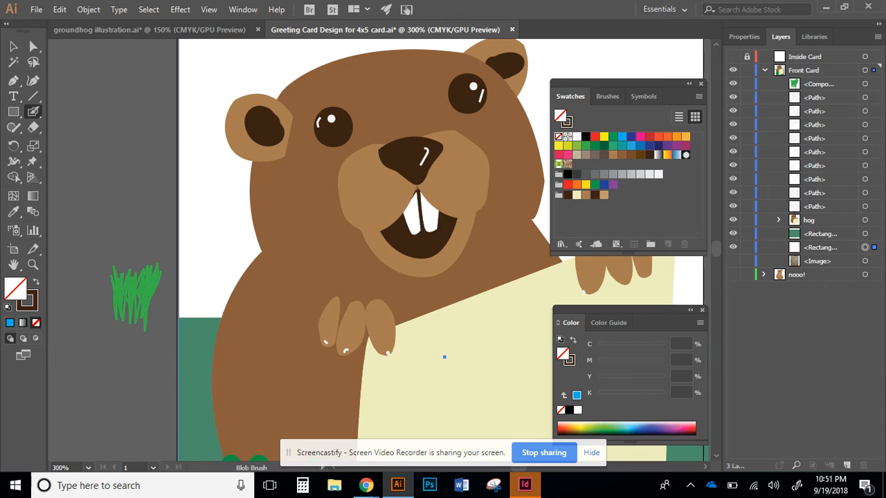
pyautogui.hotkey('ctrl', 'z')
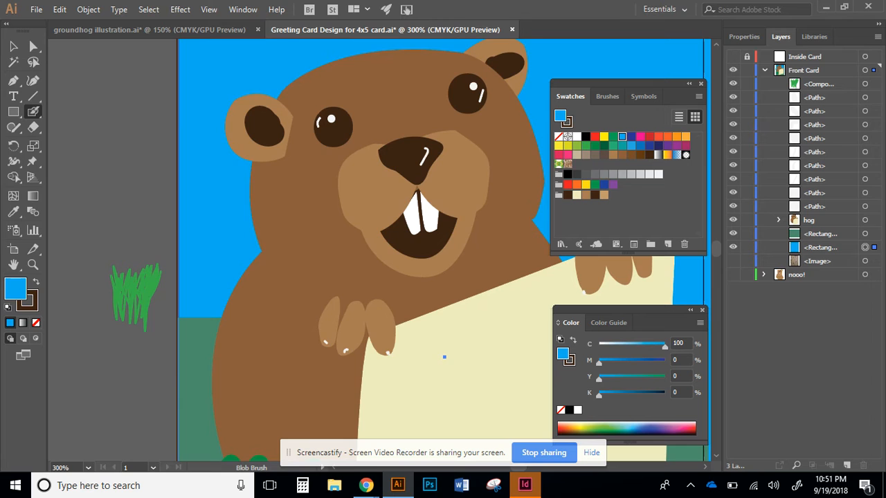
pyautogui.click(14, 47)
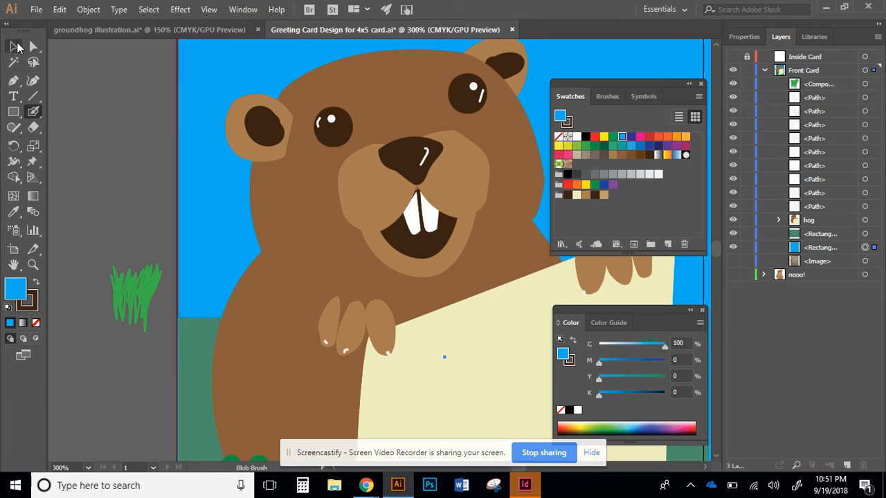
pyautogui.click(427, 209)
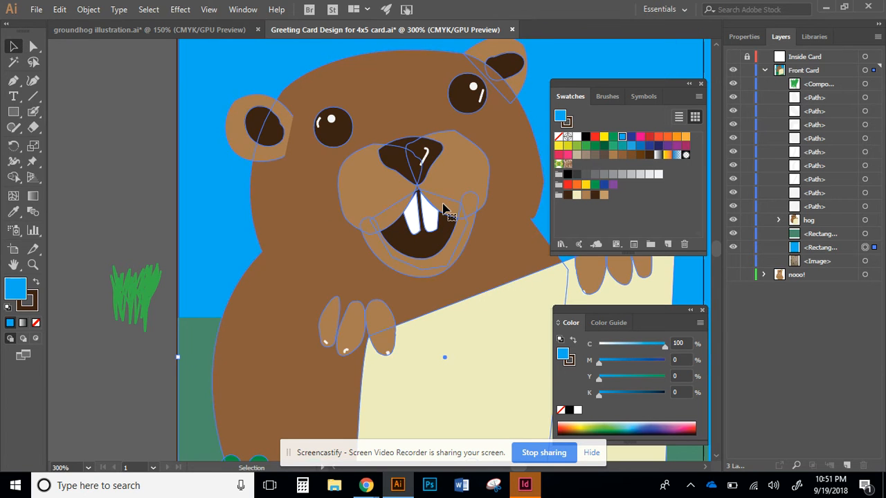
pyautogui.click(132, 244)
# Paint dark brown (C 50, M 70, Y 80, K 70) Blob Brush contours along the upper and lower edges of both muzzle cheeks.
pyautogui.click(32, 113)
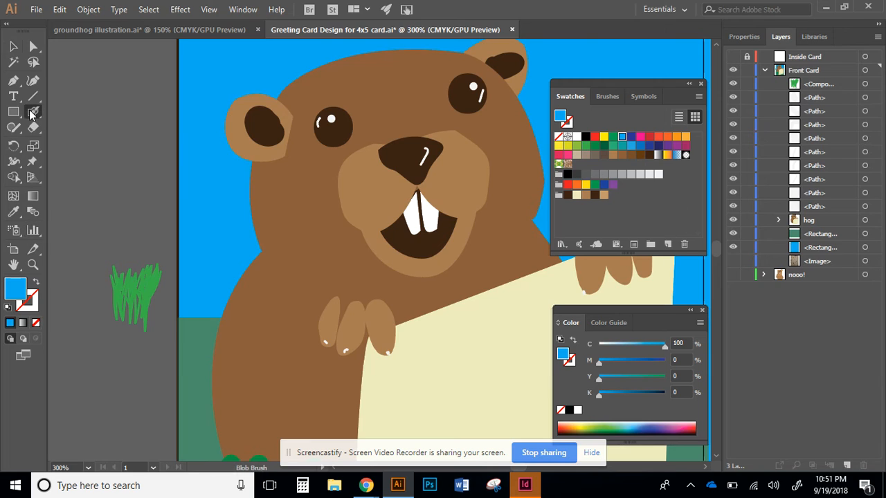
pyautogui.click(594, 196)
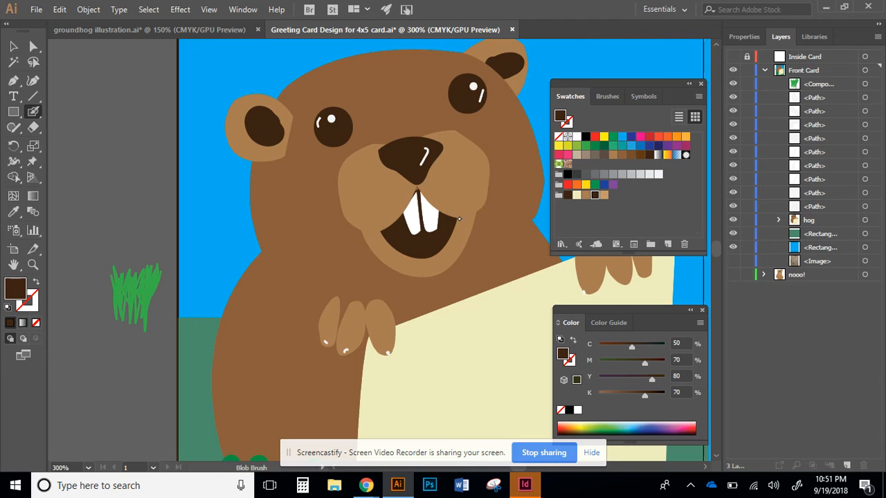
pyautogui.moveTo(485, 205); pyautogui.dragTo(459, 220)
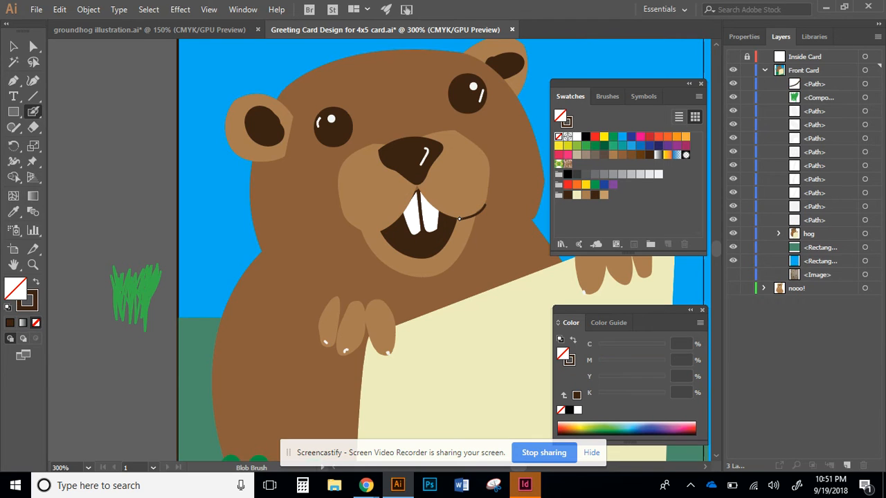
pyautogui.moveTo(346, 212); pyautogui.dragTo(386, 234)
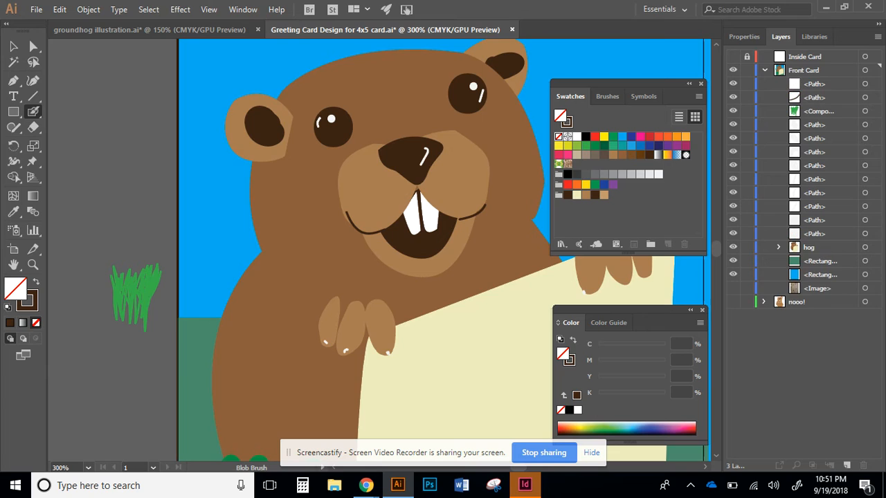
pyautogui.moveTo(369, 149); pyautogui.dragTo(369, 148)
pyautogui.moveTo(437, 133); pyautogui.dragTo(478, 147)
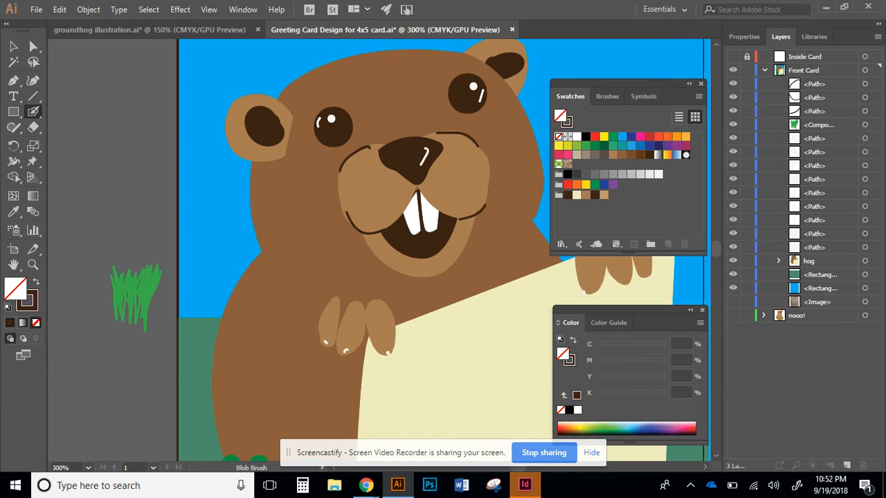
# Paint three dark brown whiskers on each side of the groundhog's muzzle with the Blob Brush.
pyautogui.moveTo(313, 206)
pyautogui.mouseDown()
pyautogui.moveTo(358, 193)
pyautogui.moveTo(340, 201)
pyautogui.mouseUp()
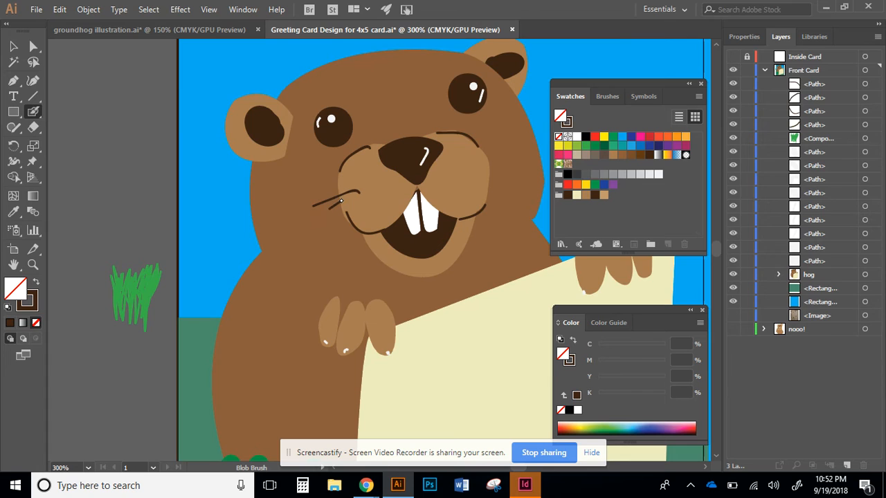
pyautogui.moveTo(462, 175)
pyautogui.mouseDown()
pyautogui.moveTo(498, 190)
pyautogui.moveTo(507, 165)
pyautogui.mouseUp()
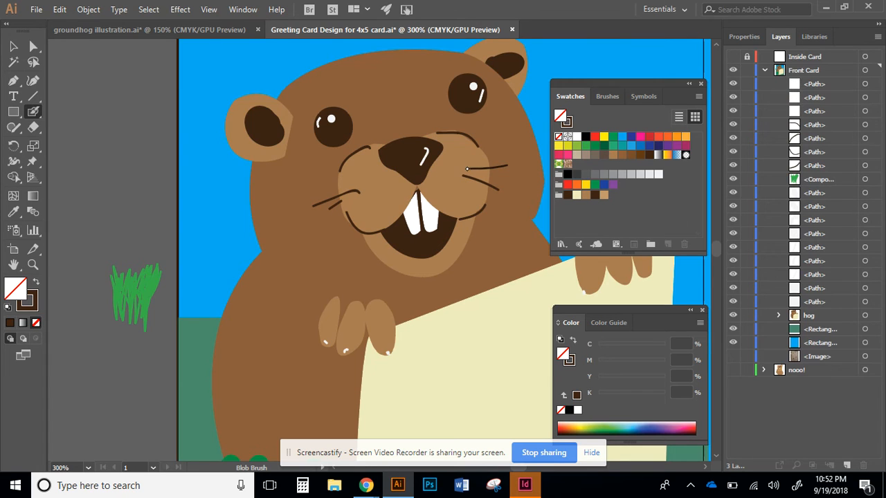
pyautogui.moveTo(337, 221); pyautogui.dragTo(356, 205)
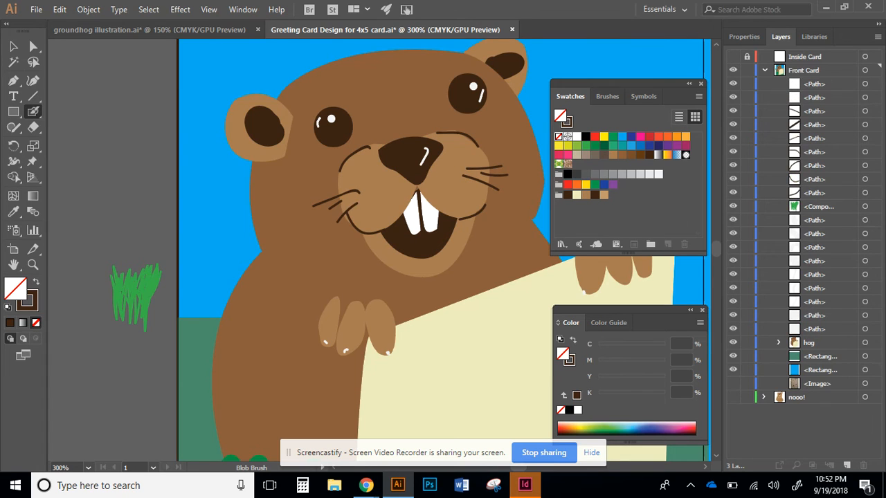
# Paint dark brown contour lines under the groundhog's chin and around the outside of its left-hand ear.
pyautogui.moveTo(365, 235)
pyautogui.mouseDown()
pyautogui.moveTo(398, 272)
pyautogui.moveTo(453, 256)
pyautogui.mouseUp()
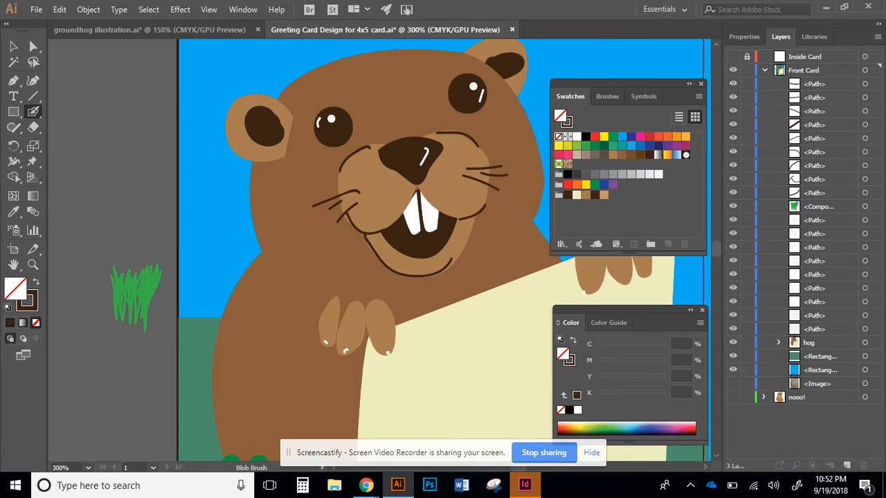
pyautogui.moveTo(290, 159)
pyautogui.mouseDown()
pyautogui.moveTo(244, 160)
pyautogui.moveTo(288, 105)
pyautogui.mouseUp()
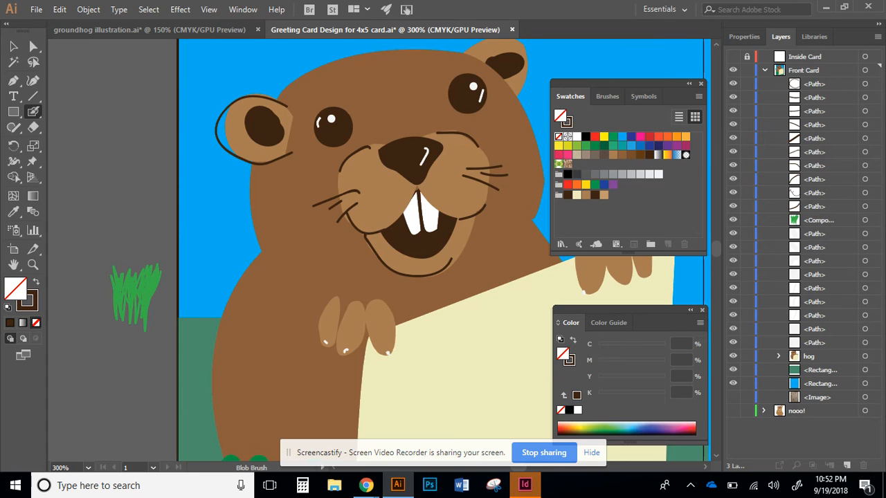
# Pull the inner edge of the ear contour inward to the ear with Direct Selection, thickening its outer side, and deselect it.
pyautogui.click(34, 47)
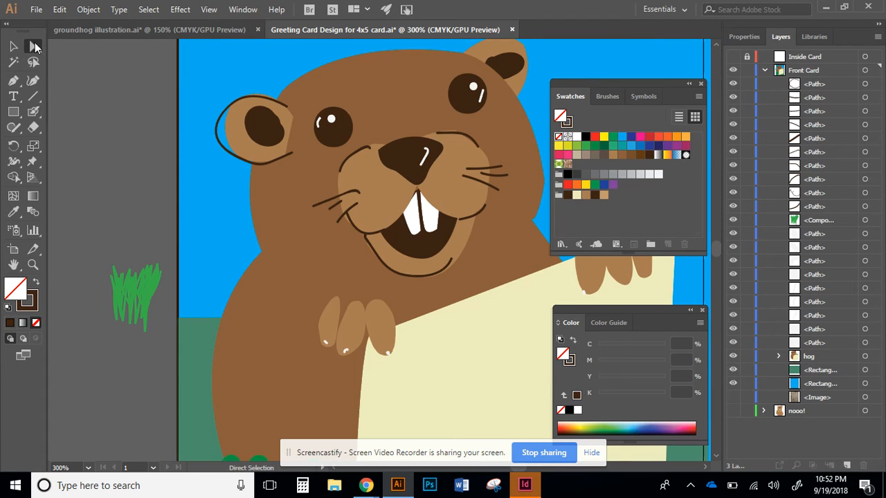
pyautogui.click(217, 136)
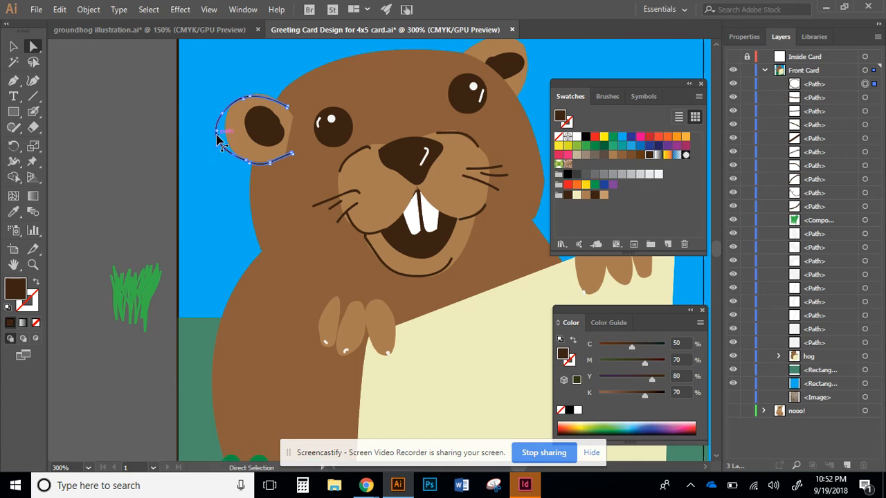
pyautogui.moveTo(218, 135); pyautogui.dragTo(224, 137)
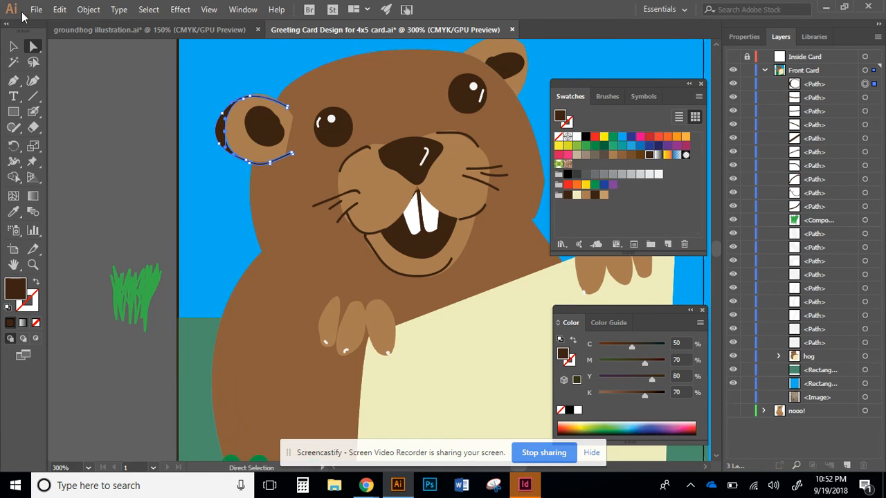
pyautogui.click(13, 47)
pyautogui.click(107, 119)
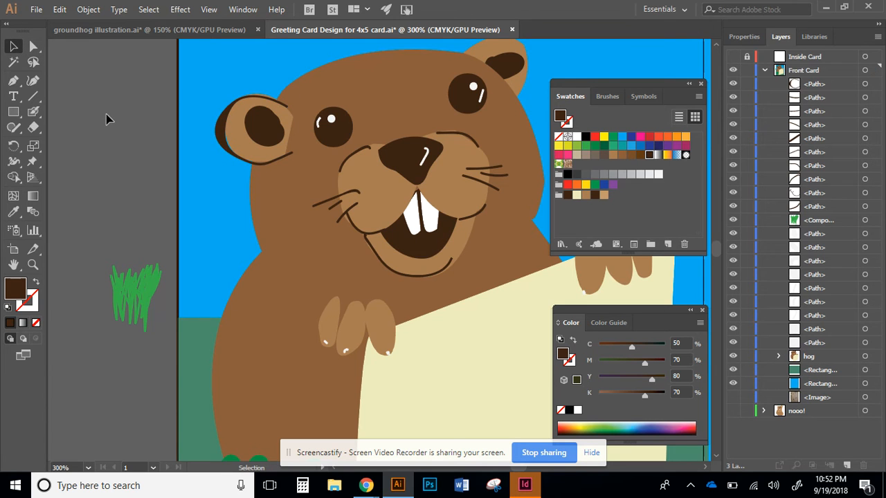
# Narrow the ear contour from its outer side so that it closes the blue gap beside the ear.
pyautogui.scroll(2, 240, 170)
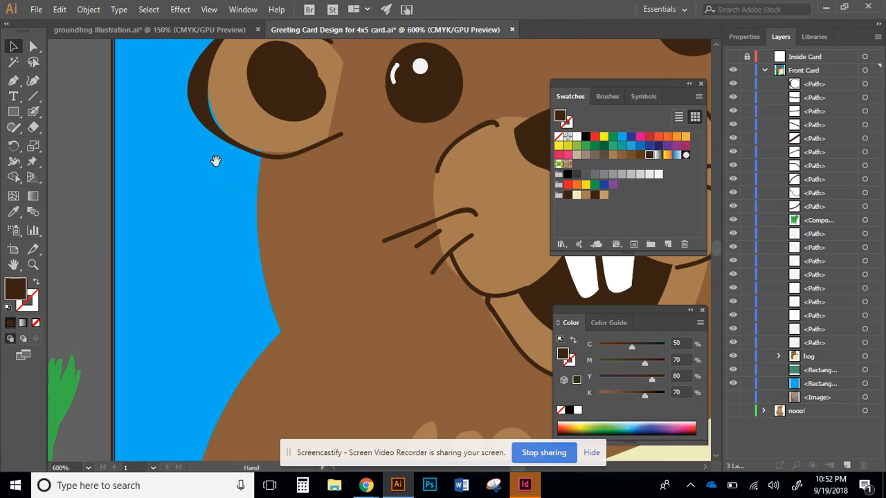
pyautogui.moveTo(216, 160); pyautogui.dragTo(214, 273)
pyautogui.click(200, 212)
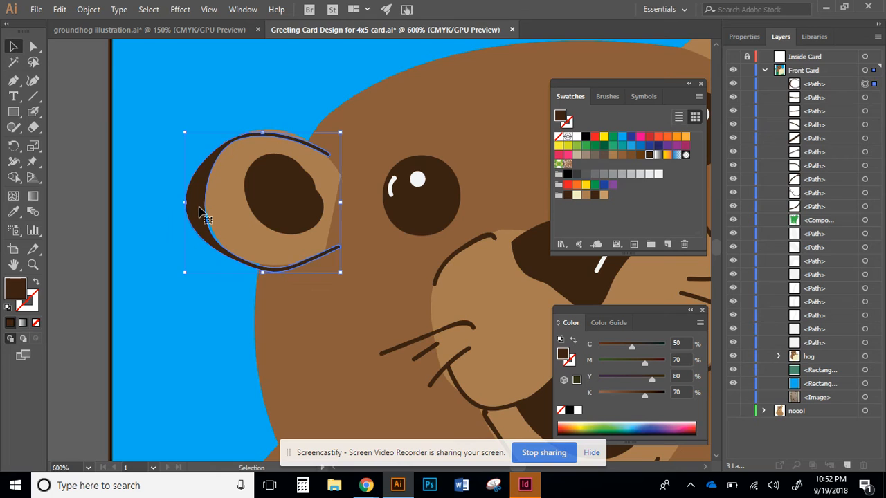
pyautogui.moveTo(185, 202); pyautogui.dragTo(195, 204)
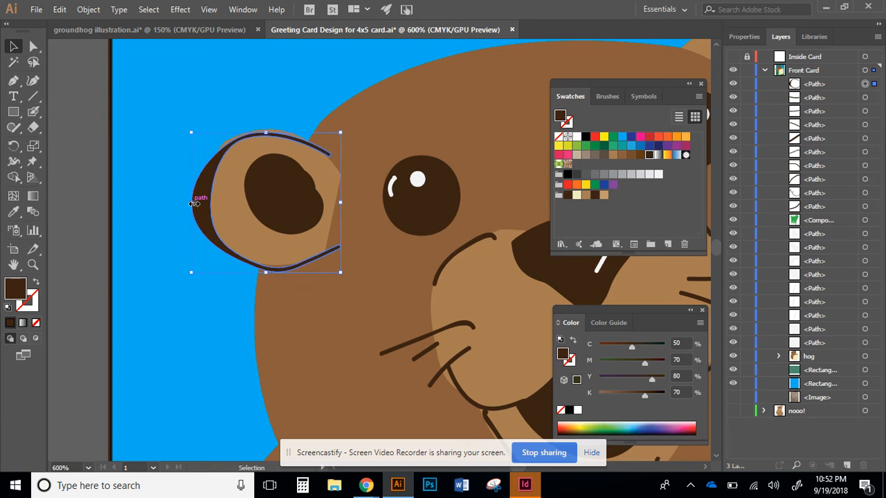
pyautogui.moveTo(111, 169); pyautogui.dragTo(114, 168)
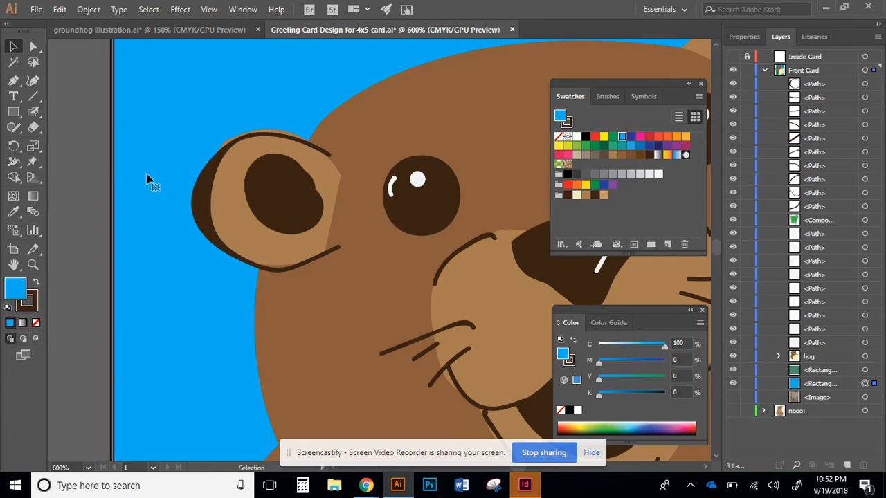
# Stretch the ear contour slightly upward, raise its lower edge to fit the ear, and deselect it.
pyautogui.click(284, 145)
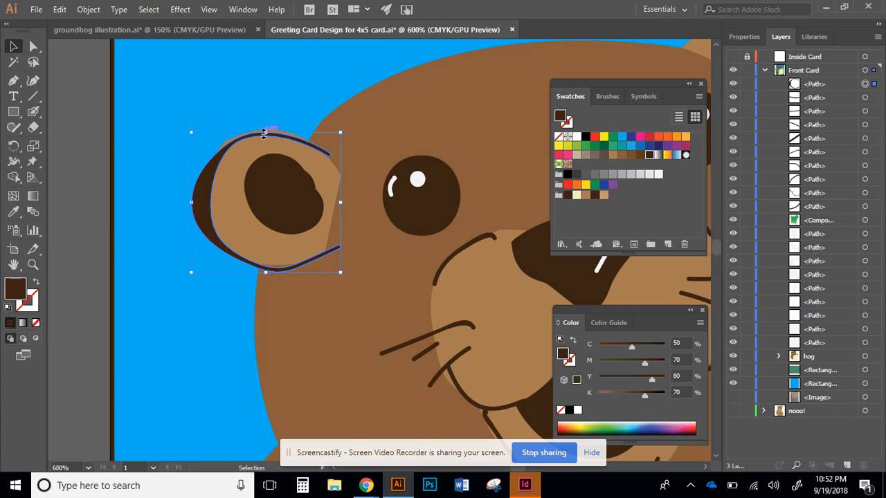
pyautogui.moveTo(264, 134); pyautogui.dragTo(265, 130)
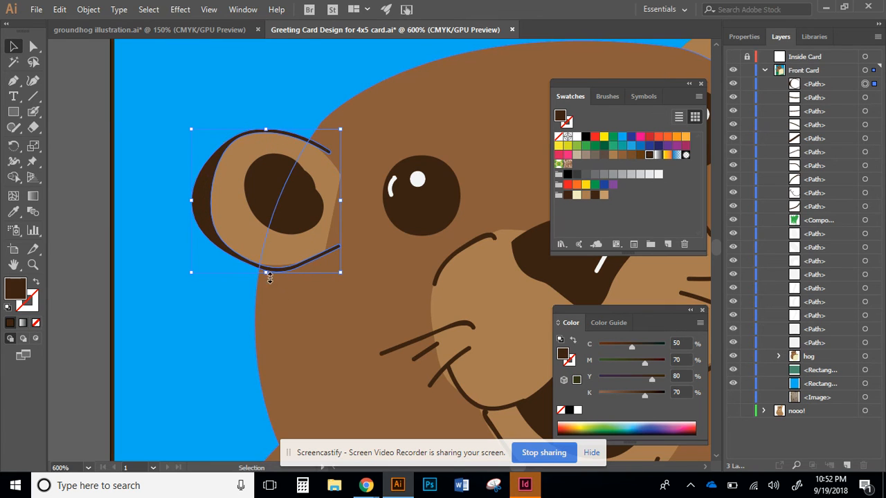
pyautogui.moveTo(270, 277); pyautogui.dragTo(270, 274)
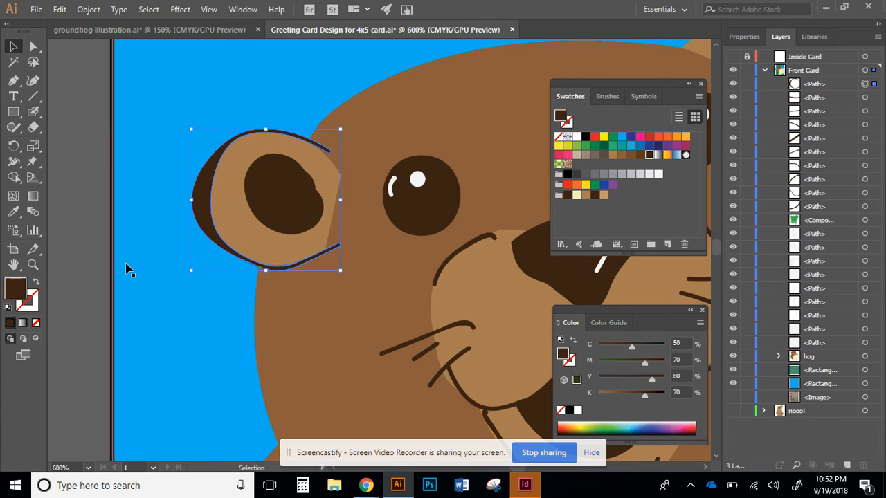
pyautogui.click(79, 221)
pyautogui.click(280, 213)
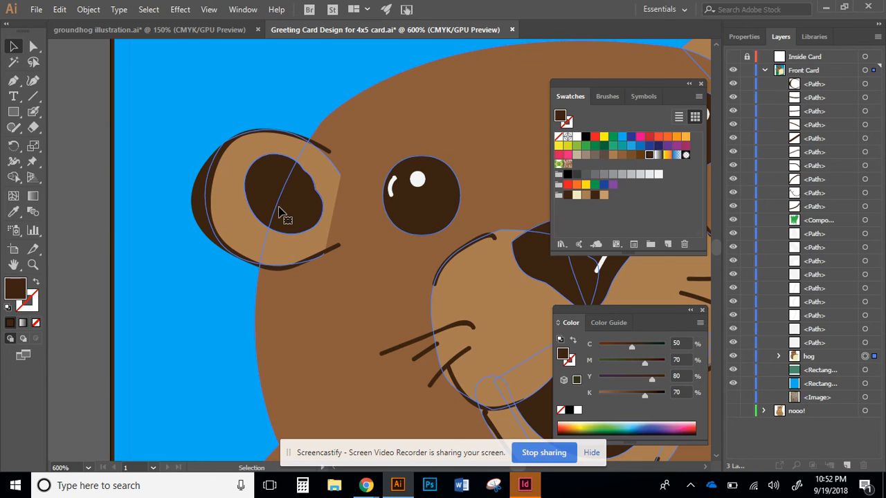
pyautogui.click(69, 256)
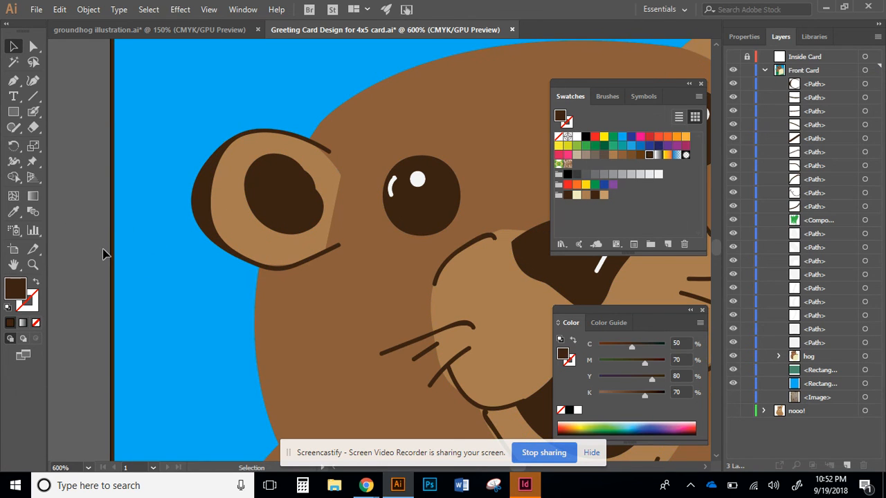
pyautogui.keyDown('alt'); pyautogui.scroll(-4, 103, 255); pyautogui.keyUp('alt')
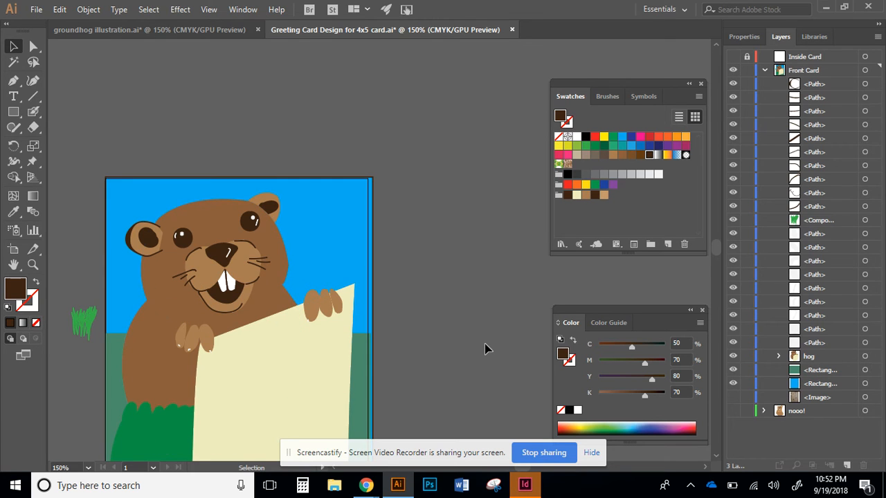
pyautogui.moveTo(148, 304); pyautogui.dragTo(187, 320)
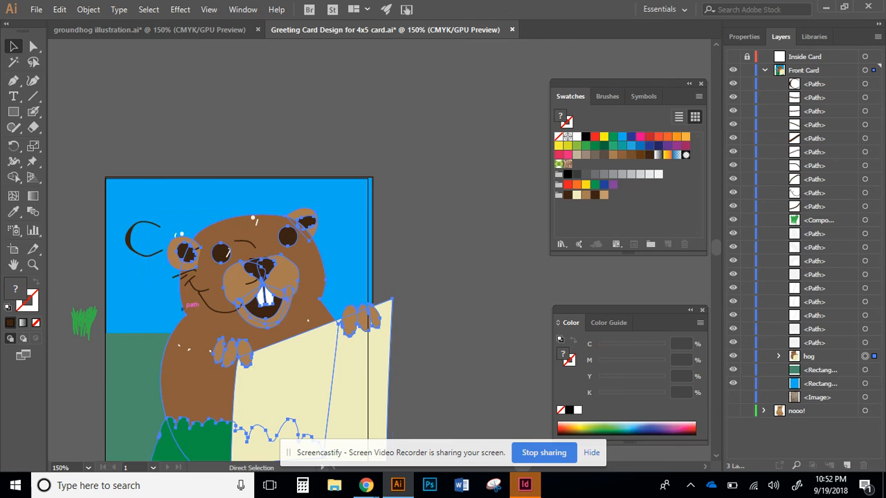
pyautogui.hotkey('ctrl', 'z')
pyautogui.click(84, 97)
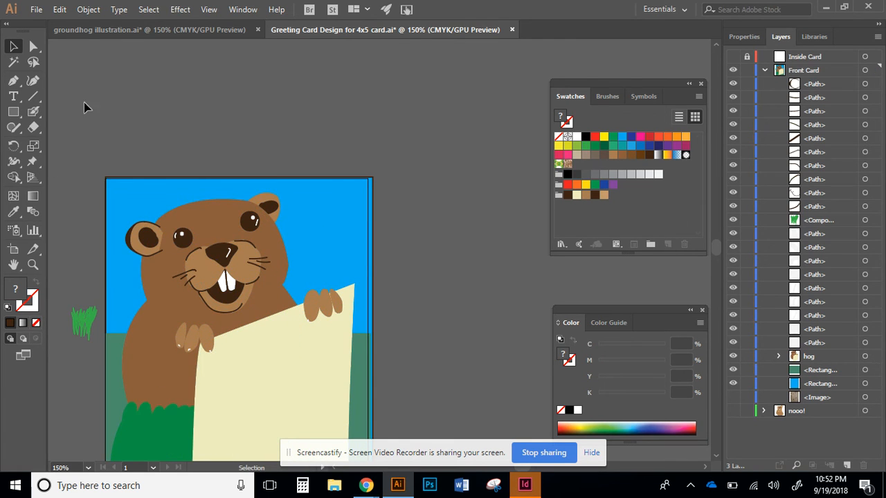
# Paint dark brown crease lines at the groundhog's neck beneath both cheeks with the Blob Brush.
pyautogui.click(32, 117)
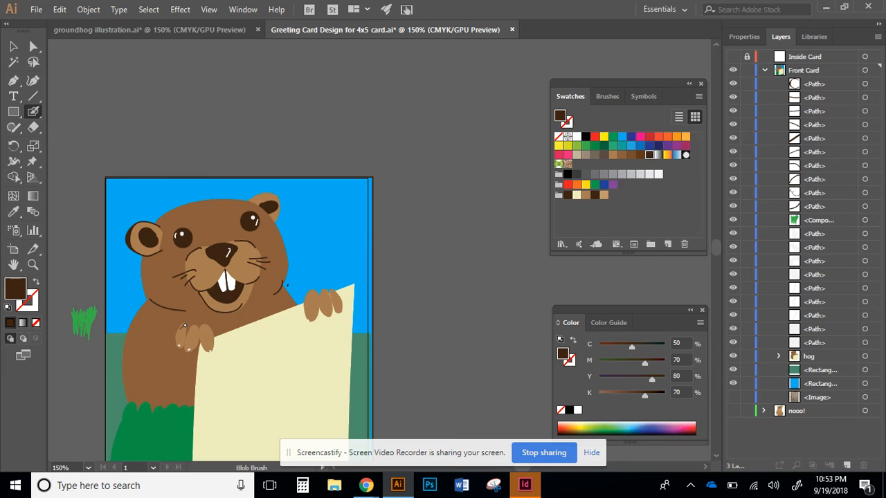
# Try to outline the fingers of both paws in dark brown with the Blob Brush.
pyautogui.moveTo(184, 325); pyautogui.dragTo(206, 325)
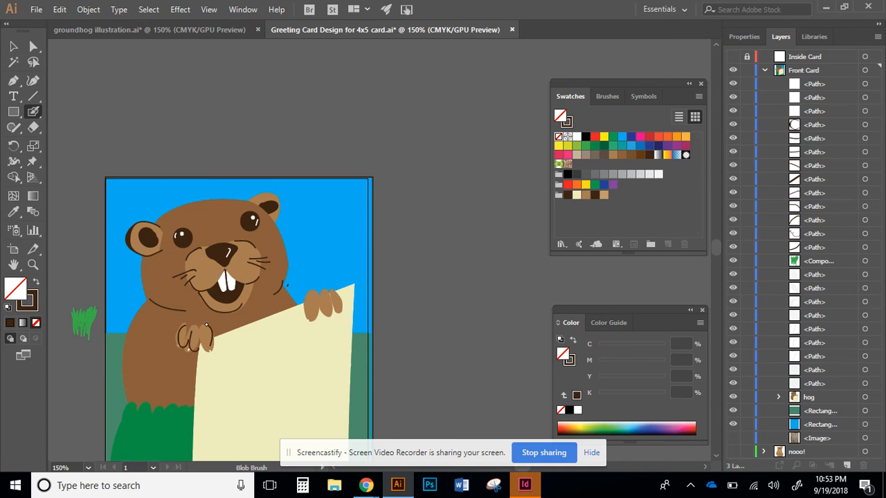
pyautogui.moveTo(299, 315); pyautogui.dragTo(312, 295)
pyautogui.scroll(2, 195, 397)
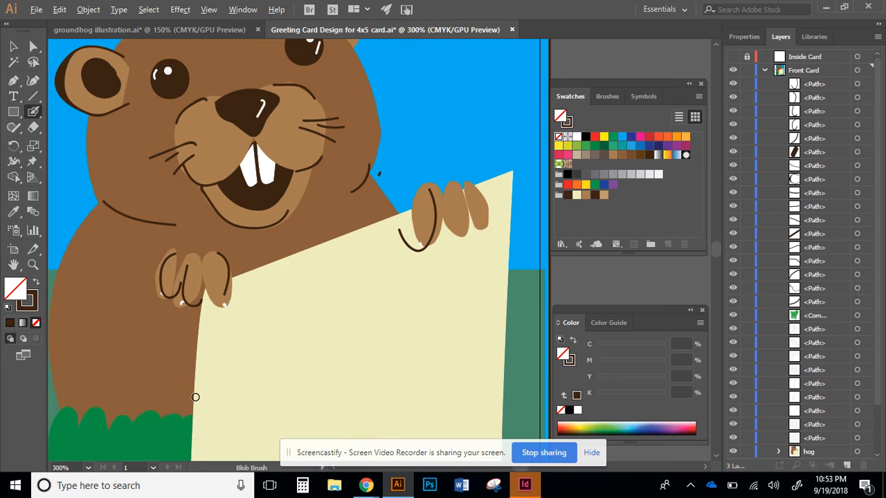
pyautogui.scroll(1, 211, 388)
pyautogui.keyDown('ctrl'); pyautogui.click(219, 391); pyautogui.keyUp('ctrl')
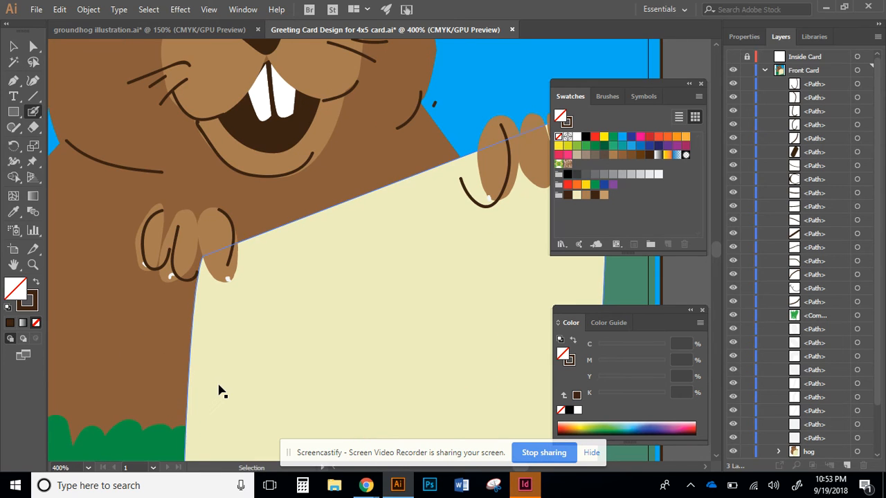
# Undo the dark brown finger outlines on both paws.
pyautogui.hotkey('ctrl', 'z')
pyautogui.hotkey('ctrl', 'z')
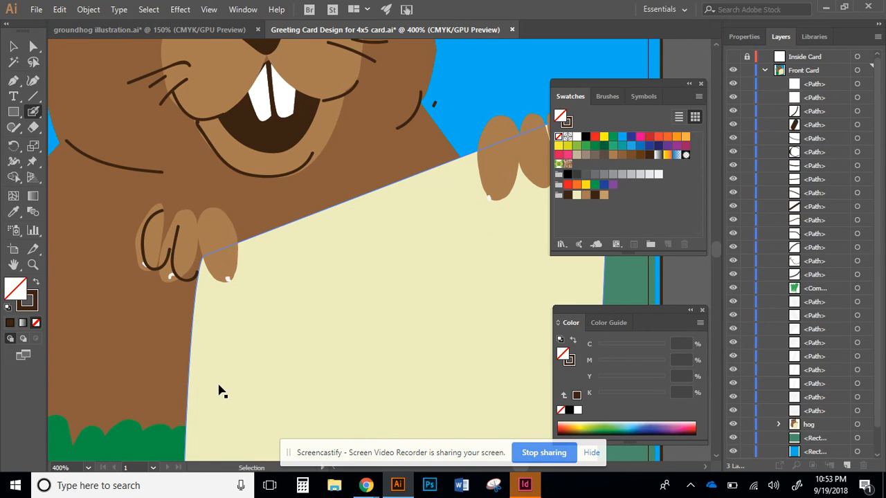
pyautogui.hotkey('ctrl', 'z')
pyautogui.hotkey('ctrl', 'z')
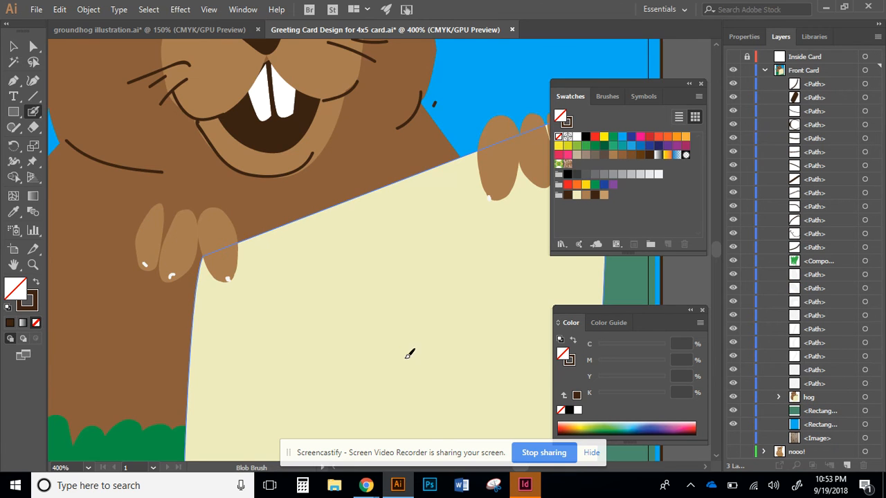
pyautogui.hotkey('ctrl', 'z')
# Set the fill to purple and hand-letter "Happy" in thick dark brown Blob Brush strokes on the upper part of the cream sign.
pyautogui.scroll(-2, 411, 355)
pyautogui.moveTo(439, 372); pyautogui.dragTo(404, 259)
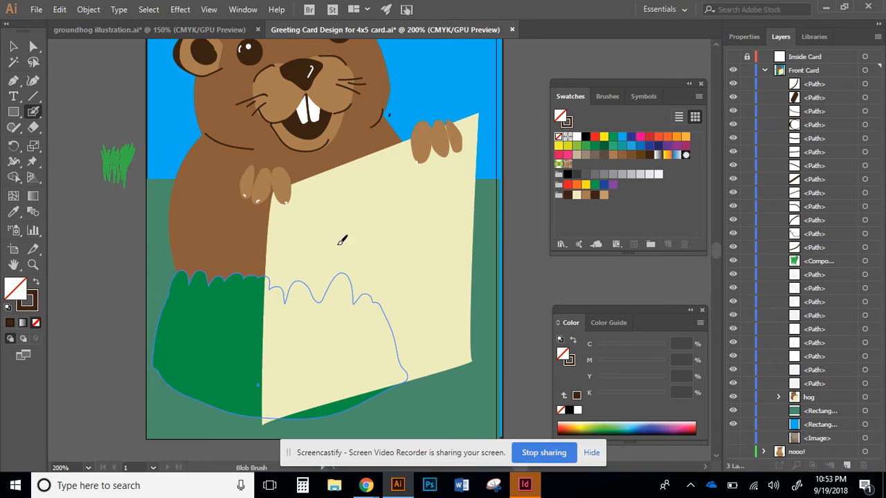
pyautogui.click(612, 184)
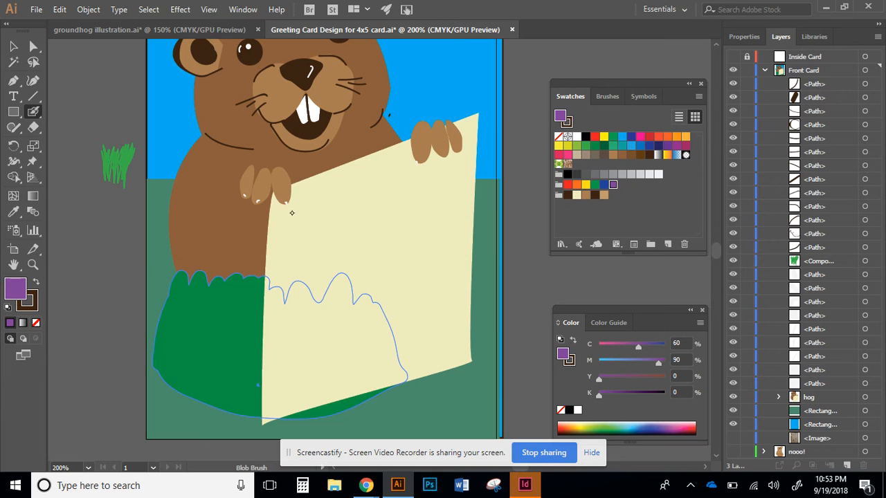
pyautogui.moveTo(292, 213); pyautogui.dragTo(299, 264)
pyautogui.moveTo(309, 209)
pyautogui.mouseDown()
pyautogui.moveTo(319, 262)
pyautogui.moveTo(309, 234)
pyautogui.moveTo(336, 249)
pyautogui.moveTo(345, 267)
pyautogui.mouseUp()
pyautogui.moveTo(342, 220)
pyautogui.mouseDown()
pyautogui.moveTo(346, 242)
pyautogui.moveTo(371, 259)
pyautogui.mouseUp()
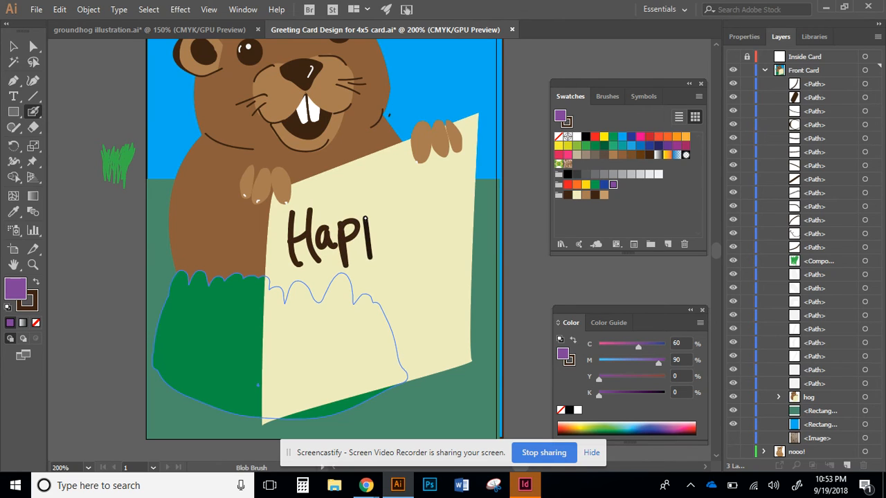
pyautogui.moveTo(386, 211); pyautogui.dragTo(367, 221)
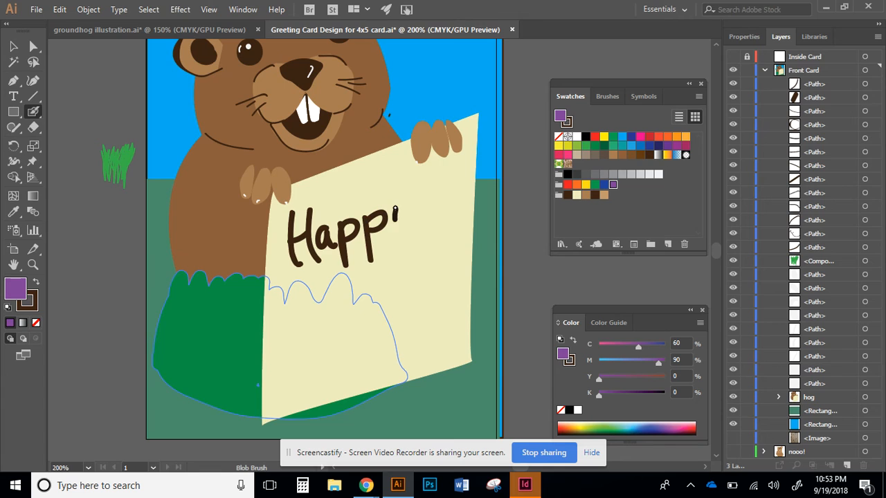
pyautogui.moveTo(396, 209)
pyautogui.mouseDown()
pyautogui.moveTo(420, 211)
pyautogui.moveTo(419, 199)
pyautogui.moveTo(400, 248)
pyautogui.mouseUp()
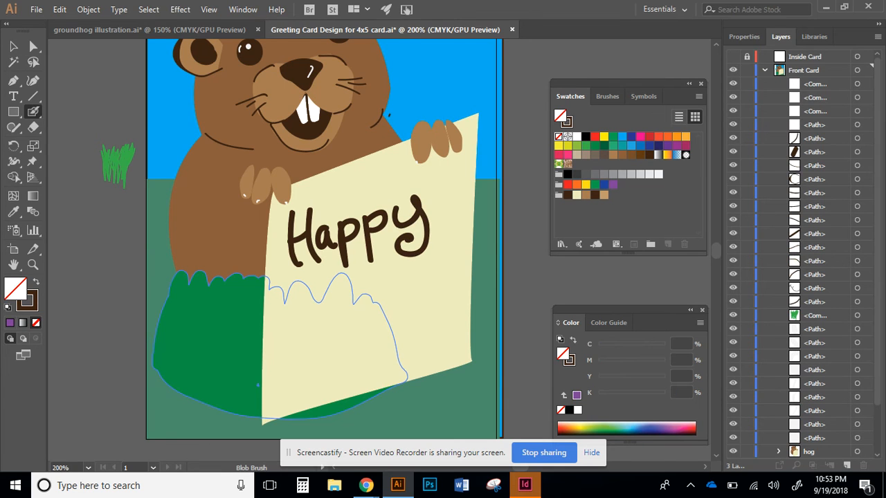
# Hand-letter "Ground Hog's Day" in dark brown beneath "Happy" and paint a heart near the sign's right-hand edge.
pyautogui.moveTo(326, 275)
pyautogui.mouseDown()
pyautogui.moveTo(288, 295)
pyautogui.moveTo(330, 294)
pyautogui.moveTo(332, 308)
pyautogui.moveTo(334, 283)
pyautogui.moveTo(392, 284)
pyautogui.moveTo(393, 271)
pyautogui.moveTo(423, 280)
pyautogui.moveTo(432, 244)
pyautogui.mouseUp()
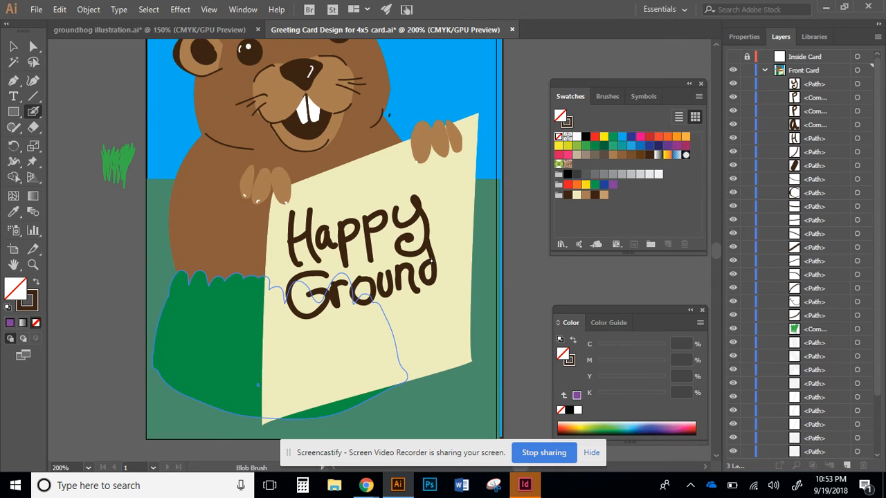
pyautogui.moveTo(293, 326)
pyautogui.mouseDown()
pyautogui.moveTo(299, 360)
pyautogui.moveTo(314, 338)
pyautogui.moveTo(319, 363)
pyautogui.mouseUp()
pyautogui.moveTo(290, 344)
pyautogui.mouseDown()
pyautogui.moveTo(320, 332)
pyautogui.moveTo(344, 352)
pyautogui.moveTo(339, 324)
pyautogui.moveTo(365, 326)
pyautogui.moveTo(340, 372)
pyautogui.mouseUp()
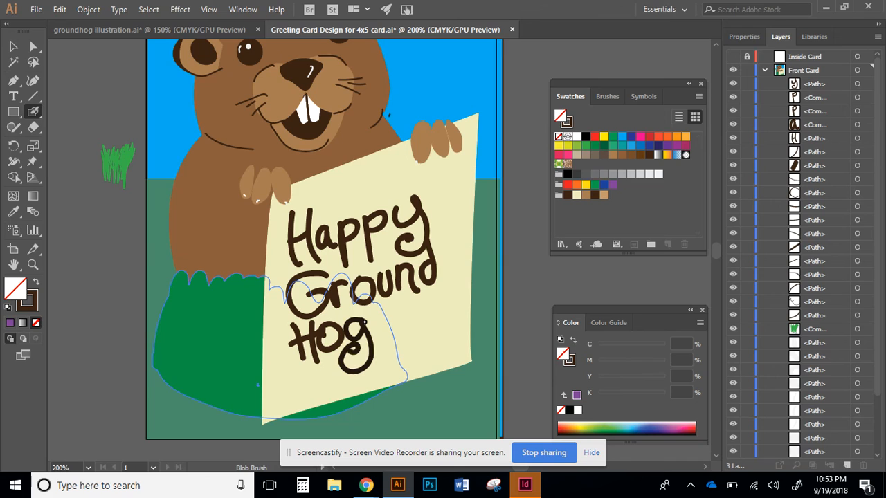
pyautogui.moveTo(375, 308)
pyautogui.mouseDown()
pyautogui.moveTo(372, 321)
pyautogui.moveTo(389, 327)
pyautogui.moveTo(390, 368)
pyautogui.mouseUp()
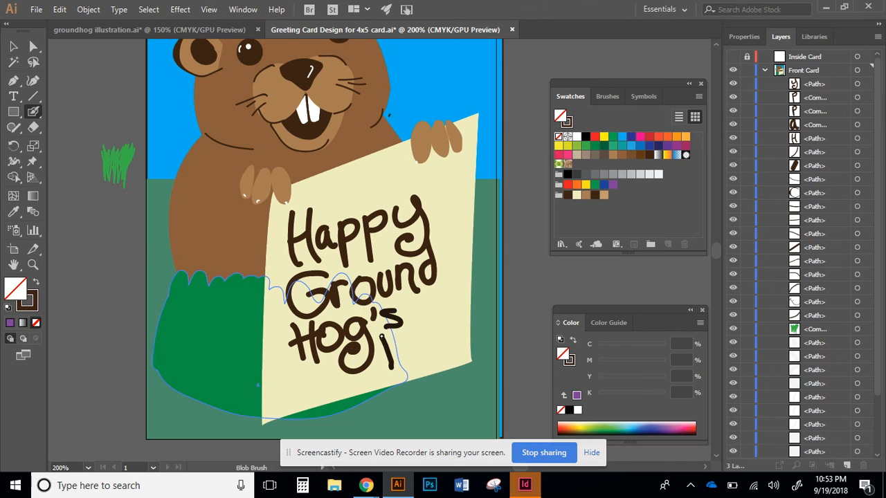
pyautogui.moveTo(380, 336); pyautogui.dragTo(382, 367)
pyautogui.moveTo(424, 339)
pyautogui.mouseDown()
pyautogui.moveTo(436, 355)
pyautogui.moveTo(450, 349)
pyautogui.moveTo(443, 367)
pyautogui.mouseUp()
pyautogui.moveTo(452, 301)
pyautogui.mouseDown()
pyautogui.moveTo(455, 322)
pyautogui.moveTo(464, 305)
pyautogui.moveTo(456, 299)
pyautogui.mouseUp()
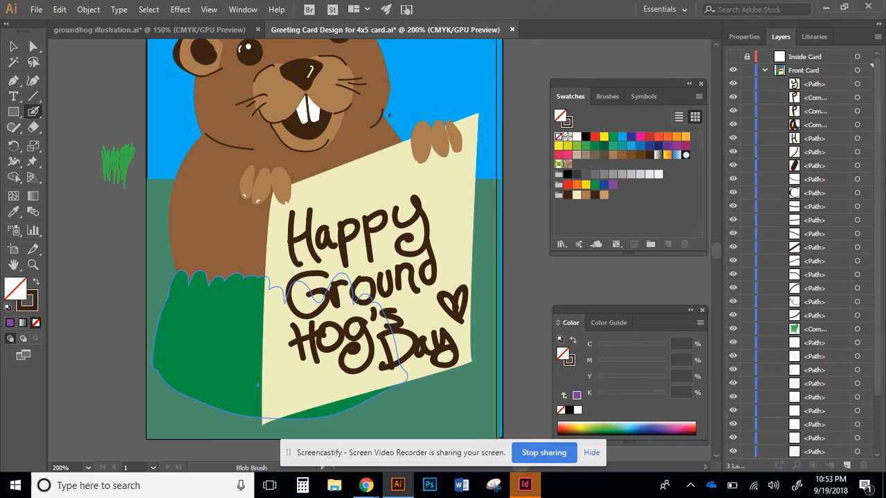
# Select the merged shape joining the y of "Happy" to the d of "Ground" and nudge it upward.
pyautogui.click(12, 46)
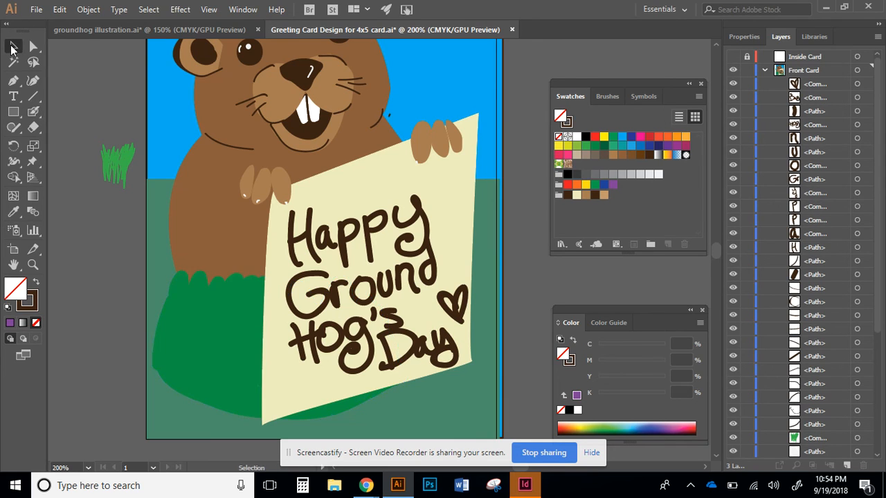
pyautogui.click(374, 233)
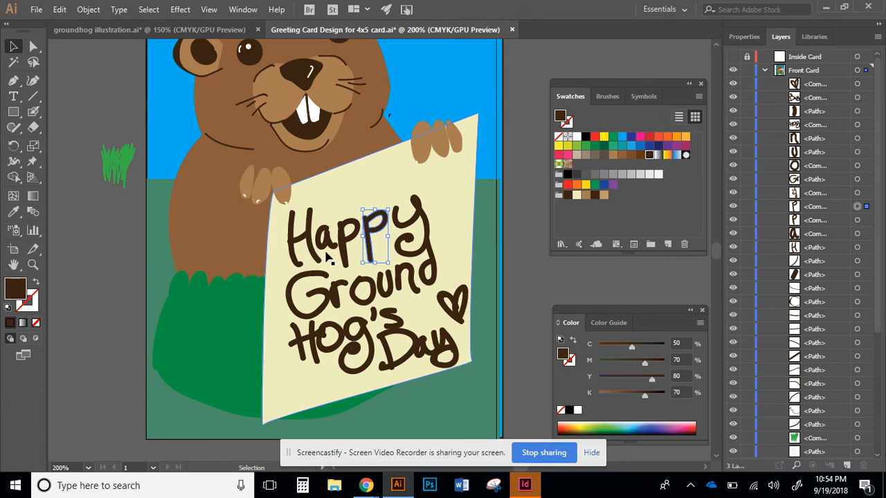
pyautogui.click(347, 239)
pyautogui.click(318, 248)
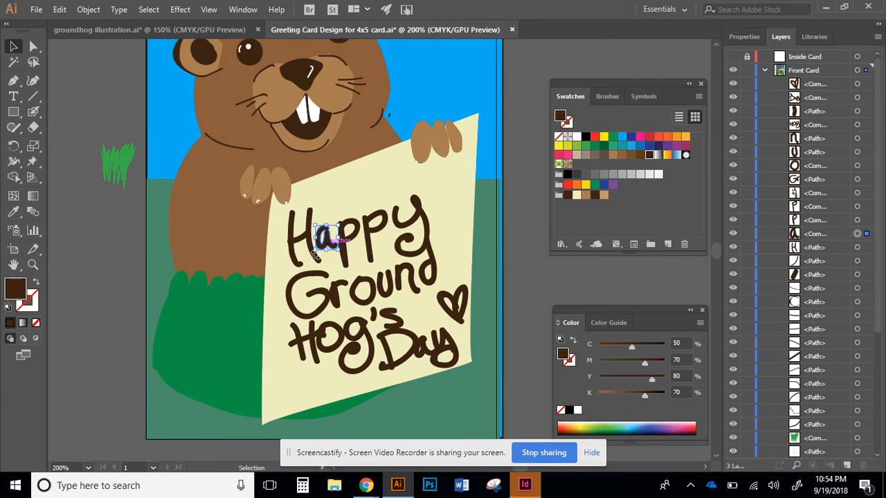
pyautogui.click(374, 234)
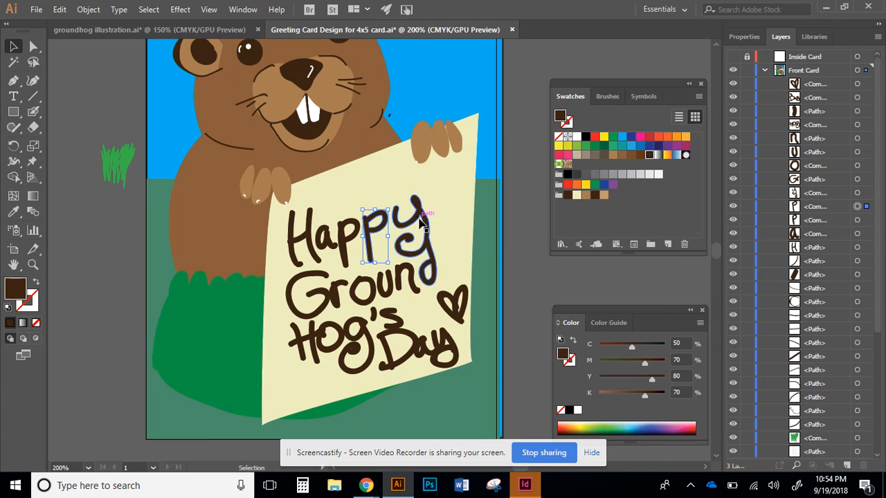
pyautogui.click(420, 223)
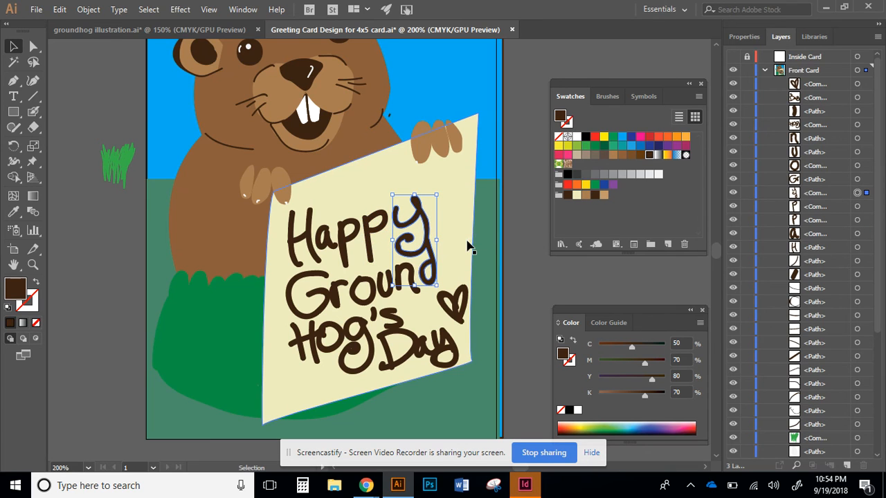
pyautogui.press('Up')
pyautogui.press('Up')
pyautogui.press('Up')
pyautogui.press('Up')
pyautogui.press('Up')
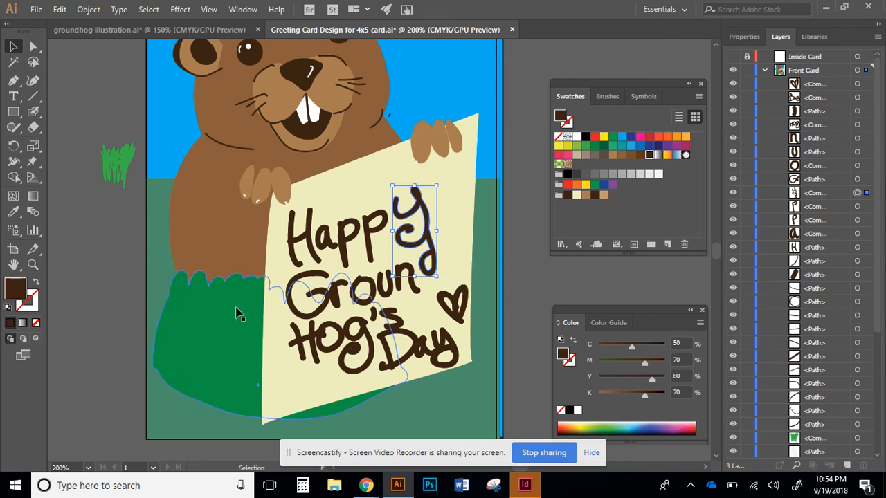
# Erase the d of "Ground" from the shape it shares with the y of "Happy", and deselect the remaining y.
pyautogui.click(35, 127)
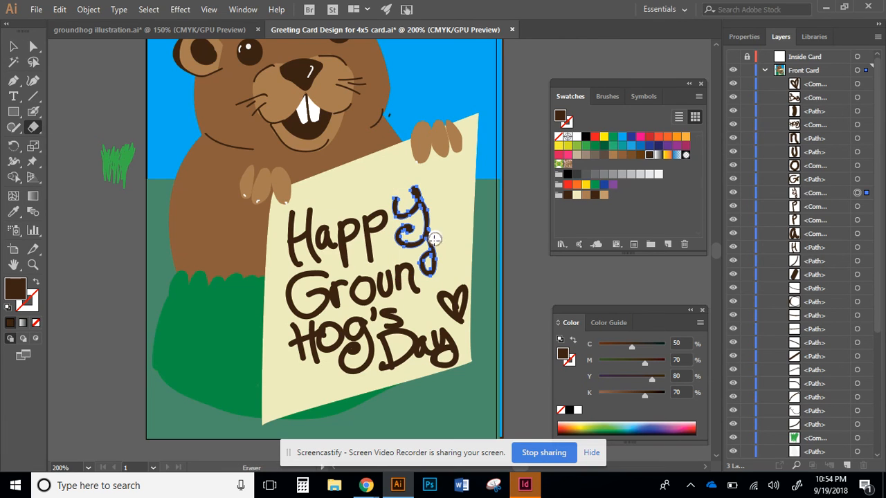
pyautogui.moveTo(435, 239); pyautogui.dragTo(420, 248)
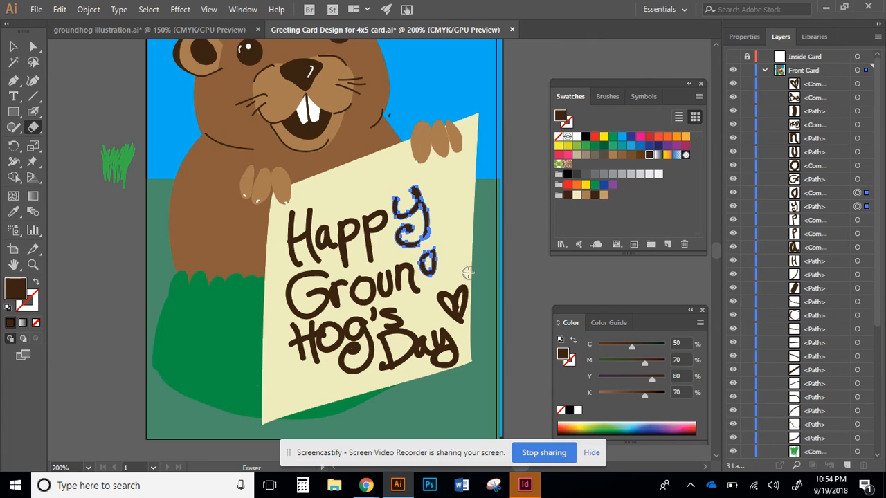
pyautogui.moveTo(432, 277)
pyautogui.mouseDown()
pyautogui.moveTo(422, 259)
pyautogui.moveTo(433, 252)
pyautogui.mouseUp()
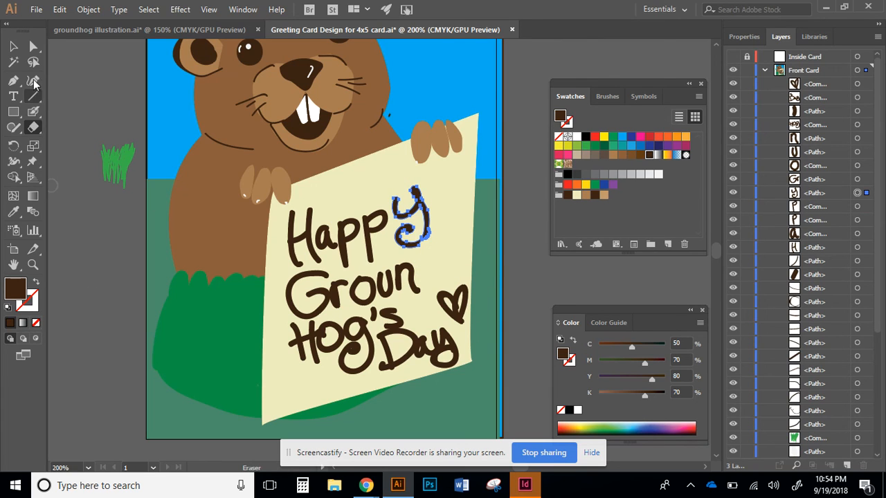
pyautogui.click(13, 46)
pyautogui.click(110, 300)
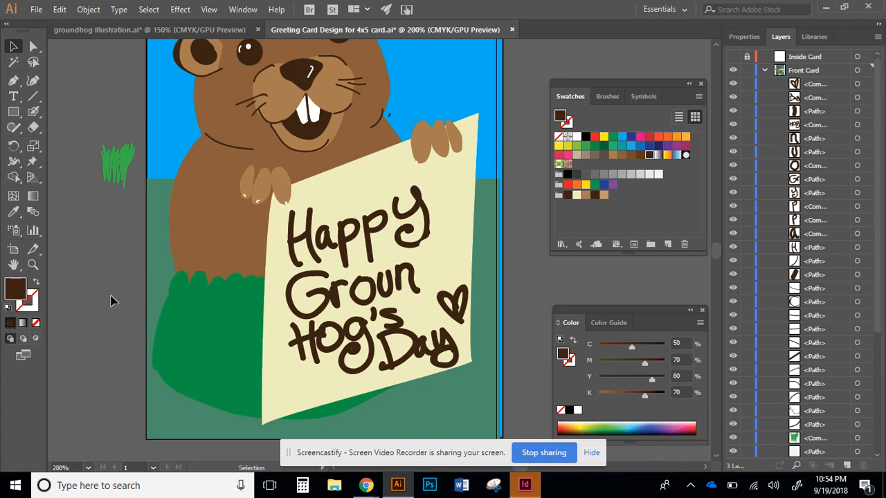
# Collapse the Front Card layer and hide it.
pyautogui.scroll(-1, 273, 337)
pyautogui.scroll(-1, 271, 336)
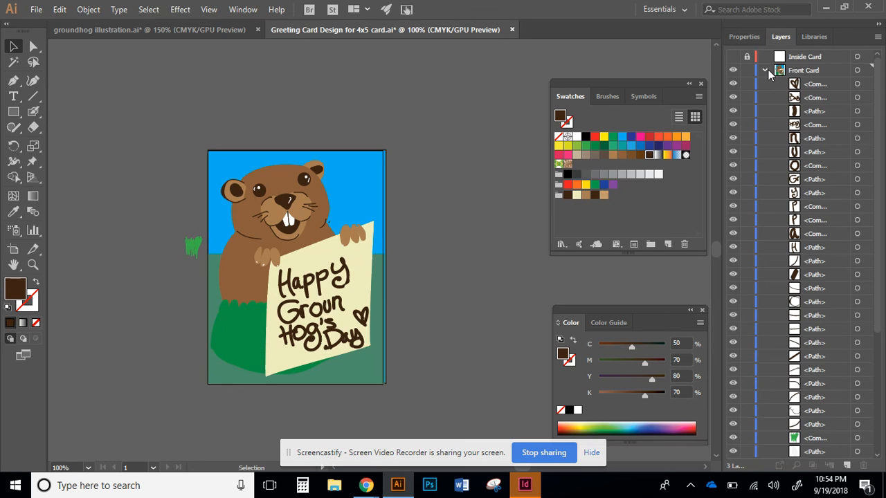
pyautogui.click(765, 70)
pyautogui.click(732, 71)
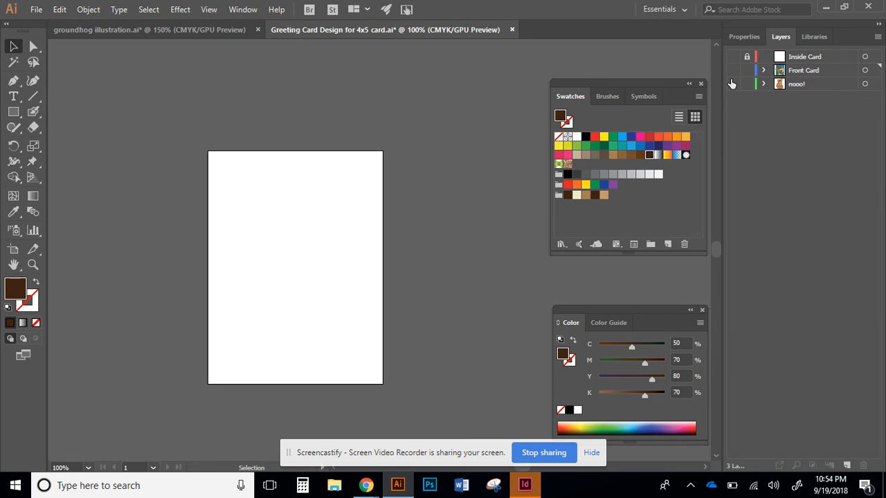
# Show the nooo! layer to view its artwork and hide it again.
pyautogui.click(732, 84)
pyautogui.click(732, 84)
pyautogui.click(731, 84)
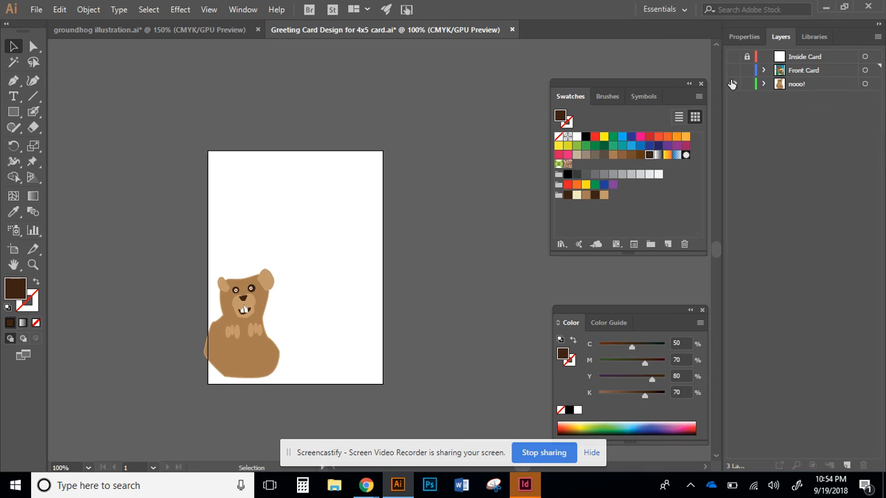
pyautogui.click(732, 83)
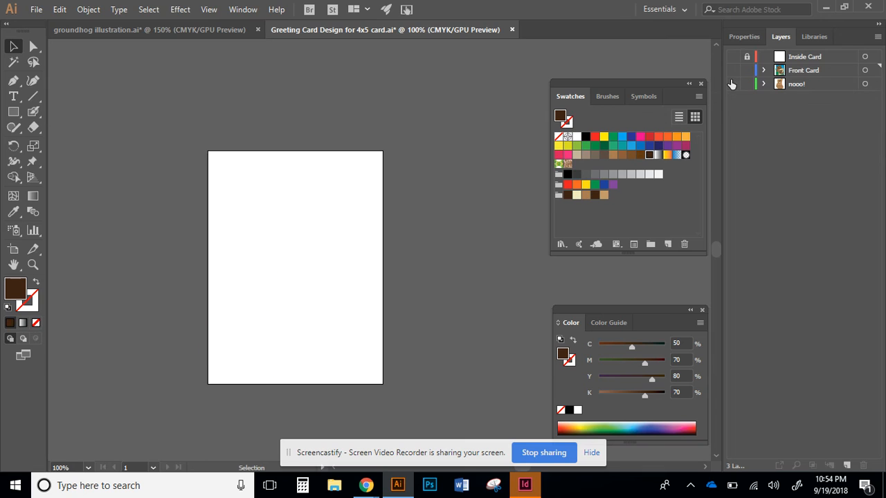
# Make the Inside Card layer visible, unlocked and active for drawing with the Pen tool.
pyautogui.click(14, 81)
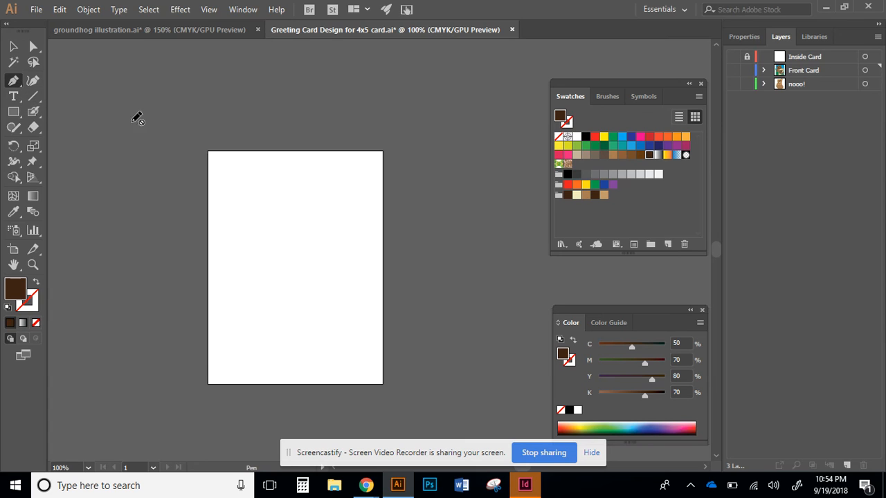
pyautogui.click(831, 55)
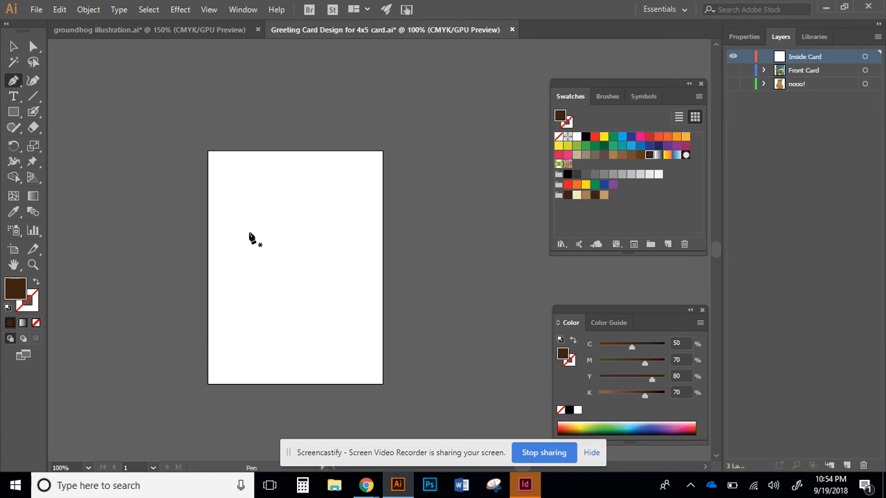
# Draw a small closed diamond in the page's upper left area with the Pen tool and swap its fill and stroke for a brown outline.
pyautogui.click(243, 211)
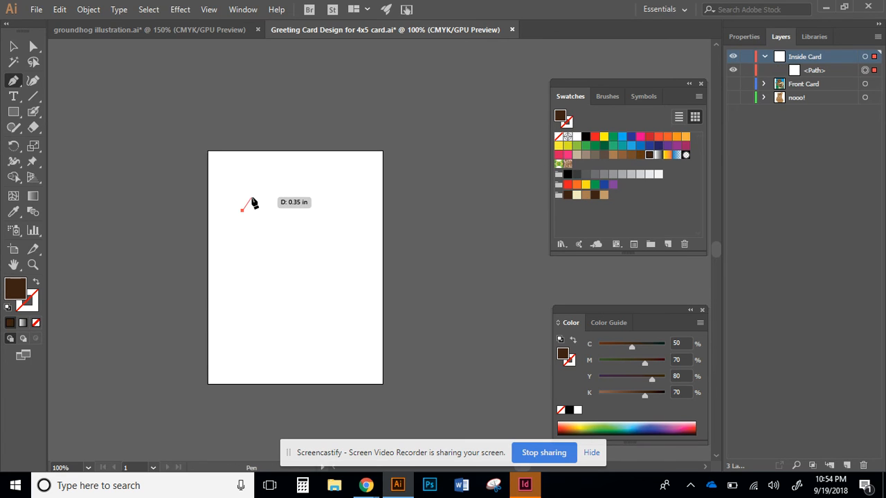
pyautogui.moveTo(254, 198); pyautogui.dragTo(258, 202)
pyautogui.click(263, 211)
pyautogui.click(253, 225)
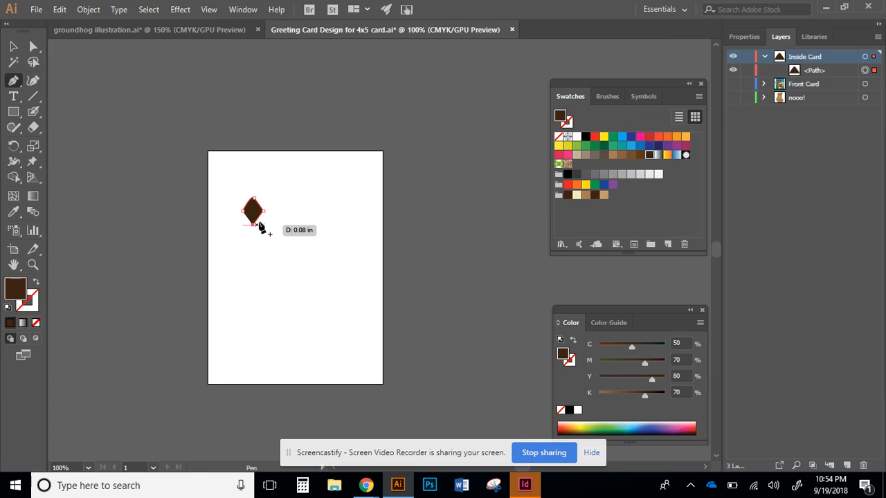
pyautogui.click(243, 211)
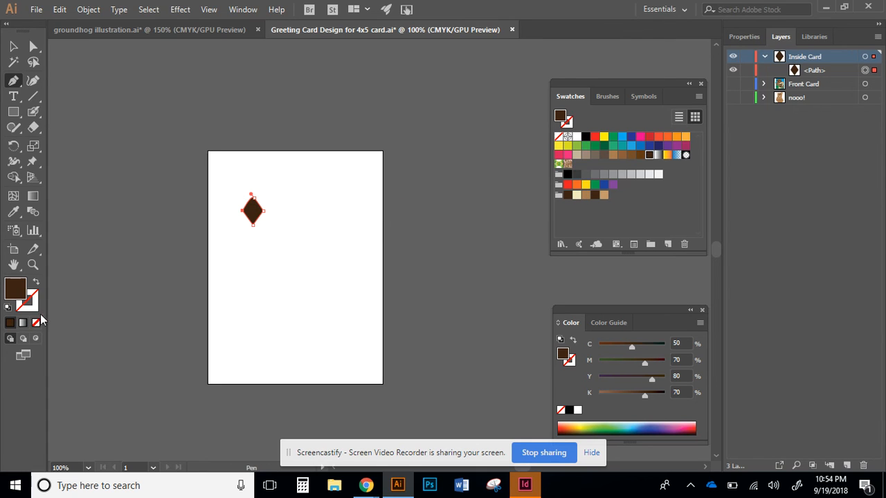
pyautogui.click(34, 282)
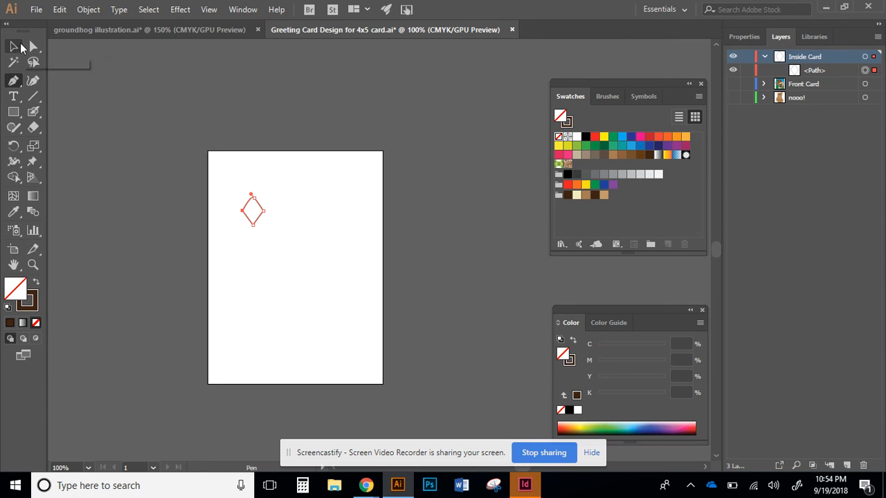
# Deselect the diamond and draw an open, partly curved four-point path with the Pen tool below and to the right of it.
pyautogui.press('v')
pyautogui.click(369, 155)
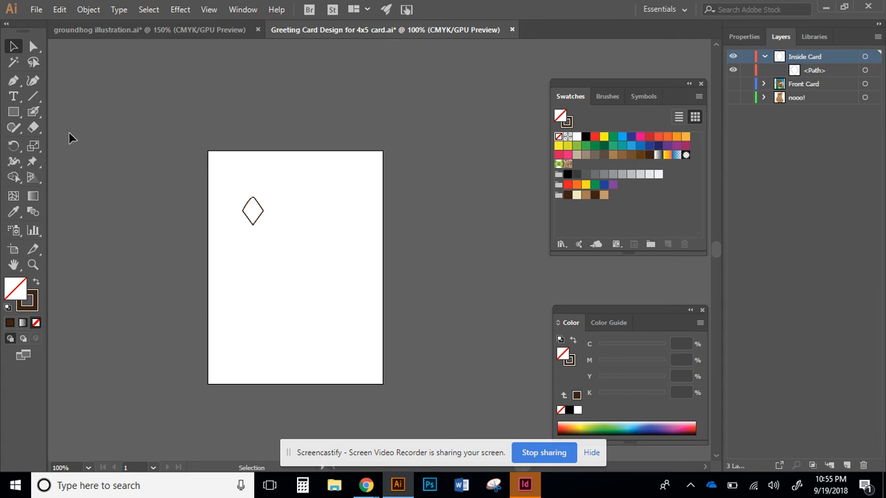
pyautogui.click(13, 80)
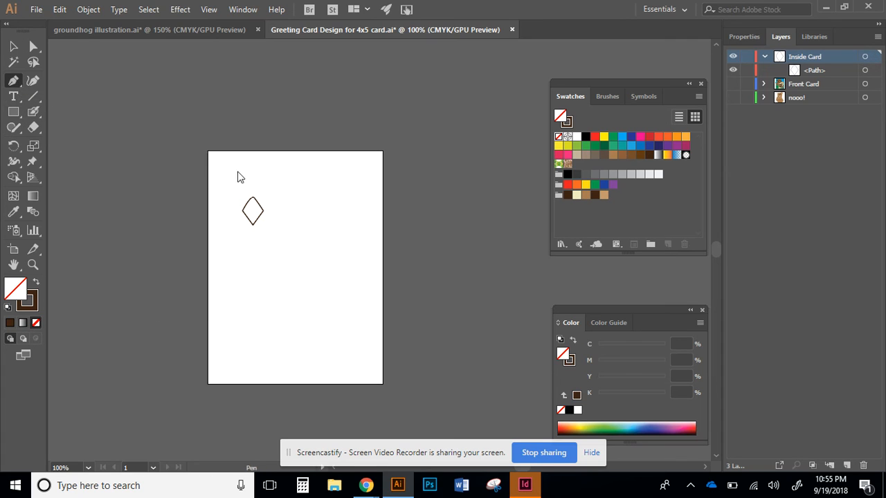
pyautogui.click(253, 275)
pyautogui.moveTo(281, 207); pyautogui.dragTo(336, 231)
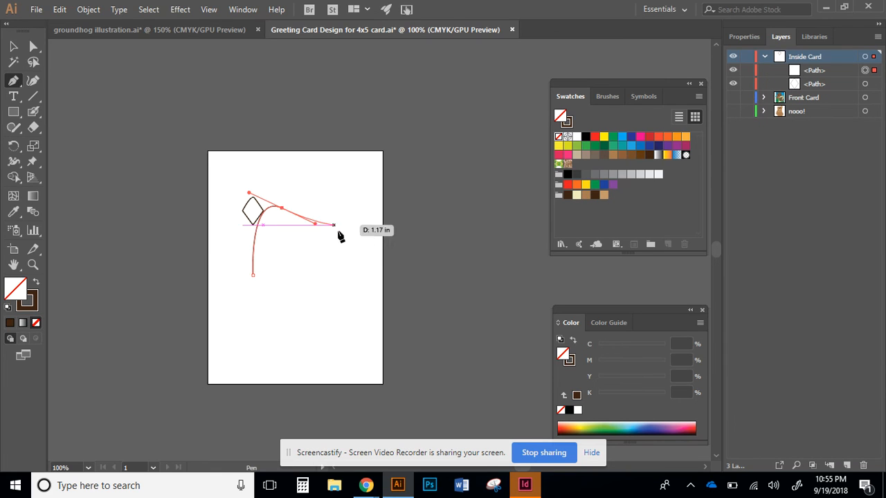
pyautogui.click(355, 256)
pyautogui.moveTo(339, 290); pyautogui.dragTo(341, 327)
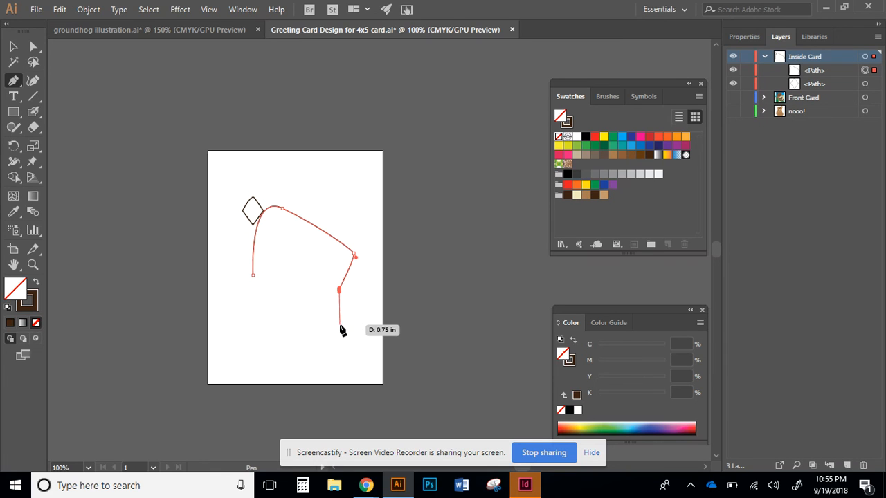
pyautogui.keyDown('ctrl'); pyautogui.click(377, 351); pyautogui.keyUp('ctrl')
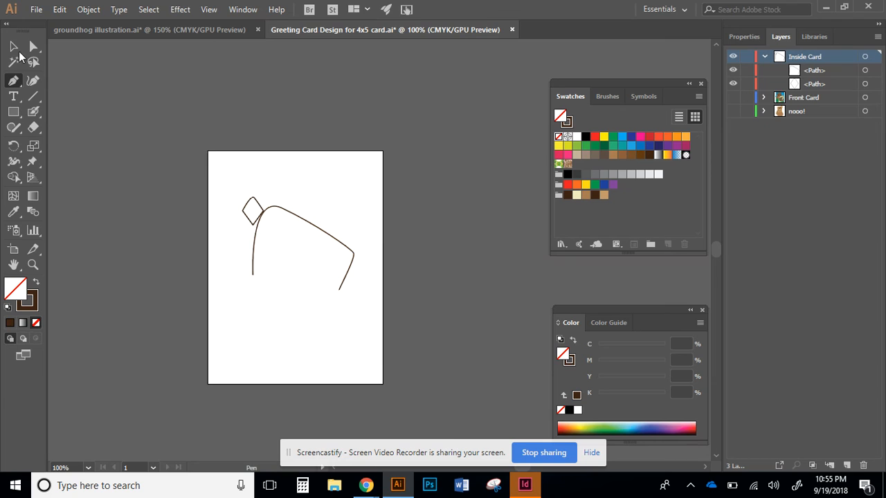
# Fill the open curved path with the light tan swatch (C=25 M=40 Y=65 K=0) and deselect it.
pyautogui.click(14, 47)
pyautogui.click(278, 208)
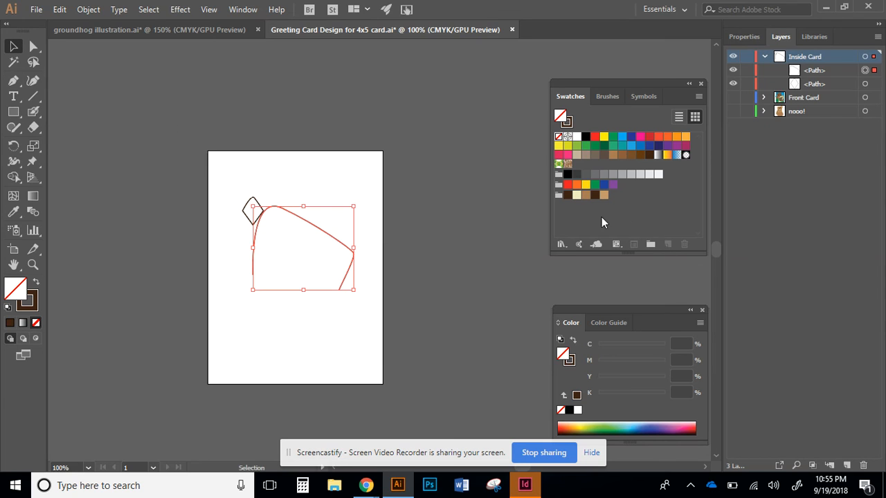
pyautogui.click(604, 196)
pyautogui.click(470, 262)
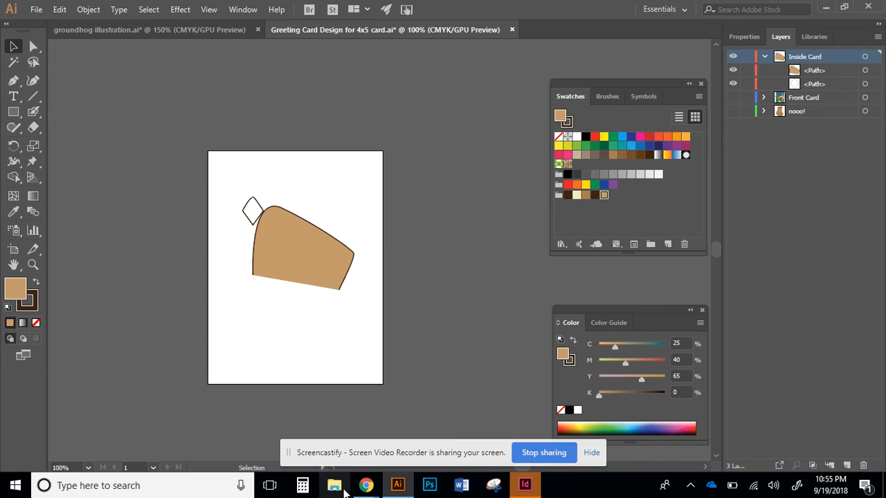
pyautogui.moveTo(377, 496)
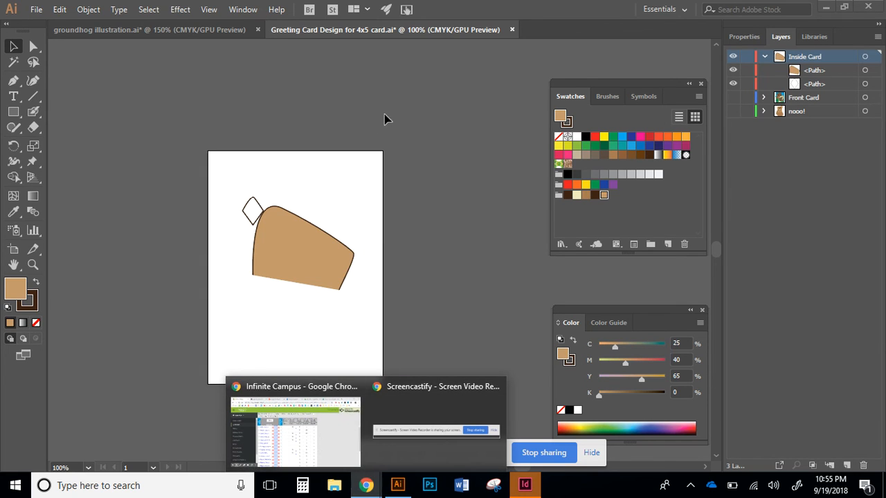